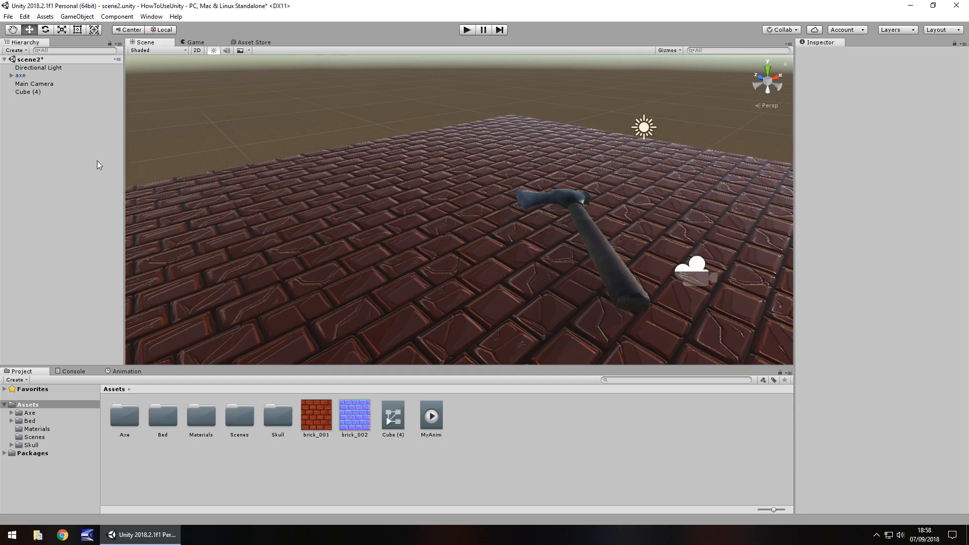
Step: Color the Directional Light red (FF0A00) and set its X rotation to about -297
{"action": "left_click", "coordinate": [53, 67]}
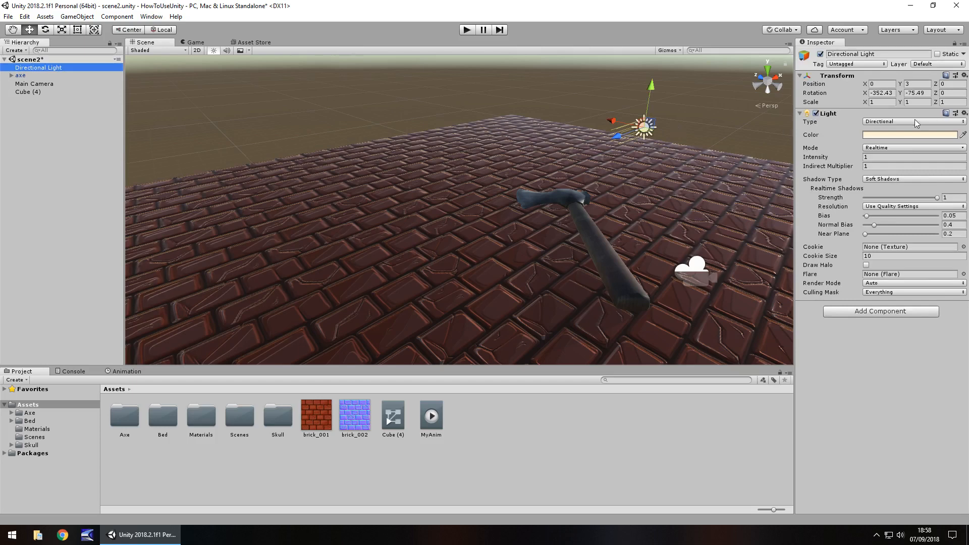
{"action": "left_click", "coordinate": [913, 135]}
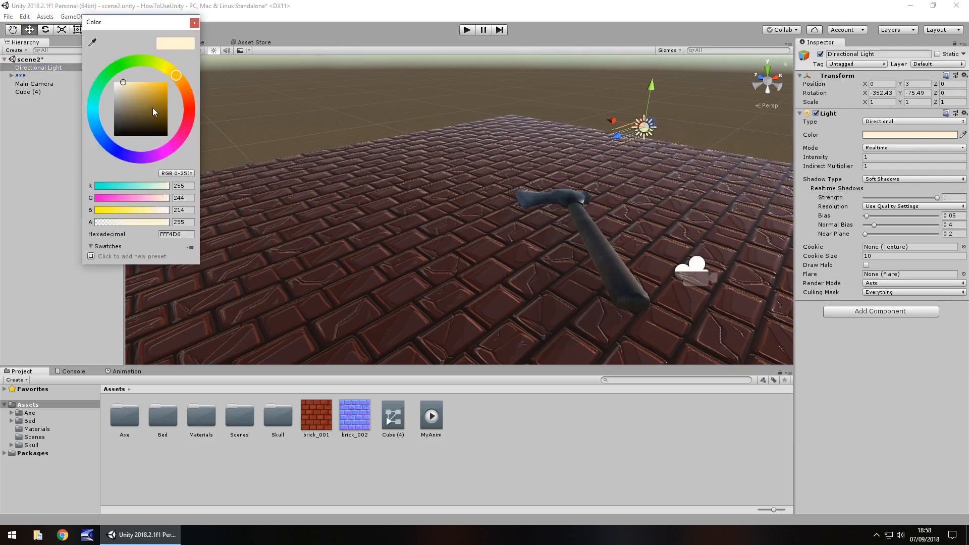
{"action": "left_click", "coordinate": [190, 108]}
{"action": "left_click_drag", "start_coordinate": [152, 102], "coordinate": [208, 65]}
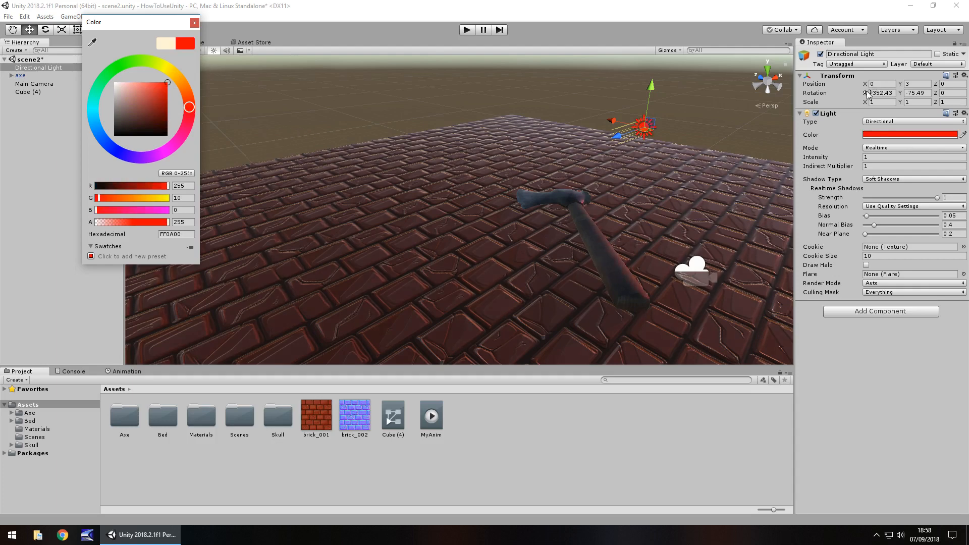
{"action": "left_click_drag", "start_coordinate": [865, 93], "coordinate": [846, 114]}
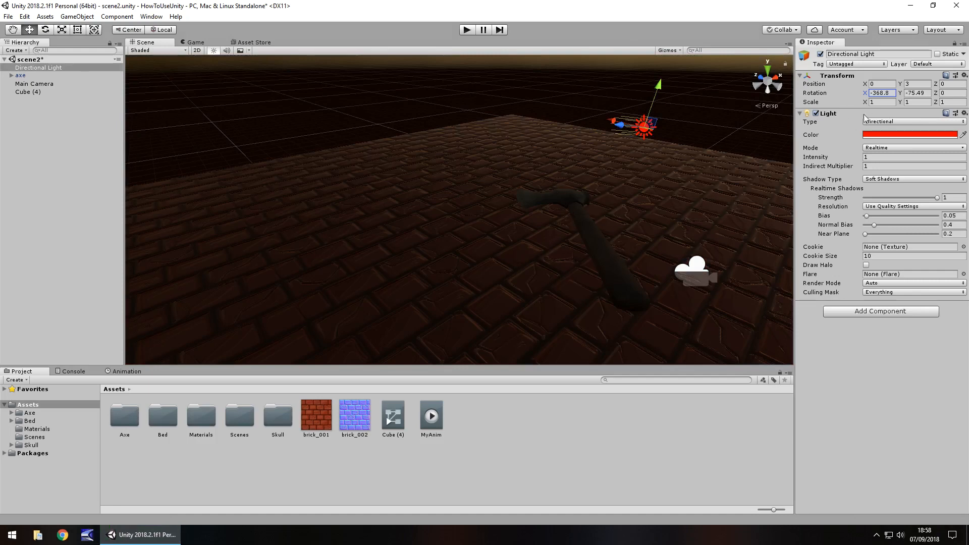
{"action": "left_click_drag", "start_coordinate": [865, 94], "coordinate": [935, 104]}
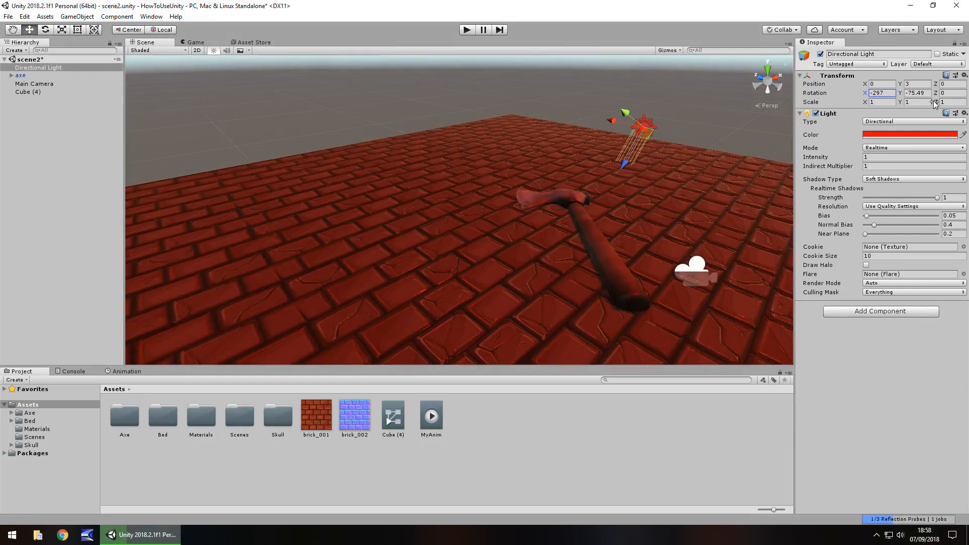
Step: Try yellow, switch the Directional Light's color to blue (0024FF), and deactivate that light object
{"action": "left_click", "coordinate": [934, 135]}
{"action": "left_click", "coordinate": [166, 71]}
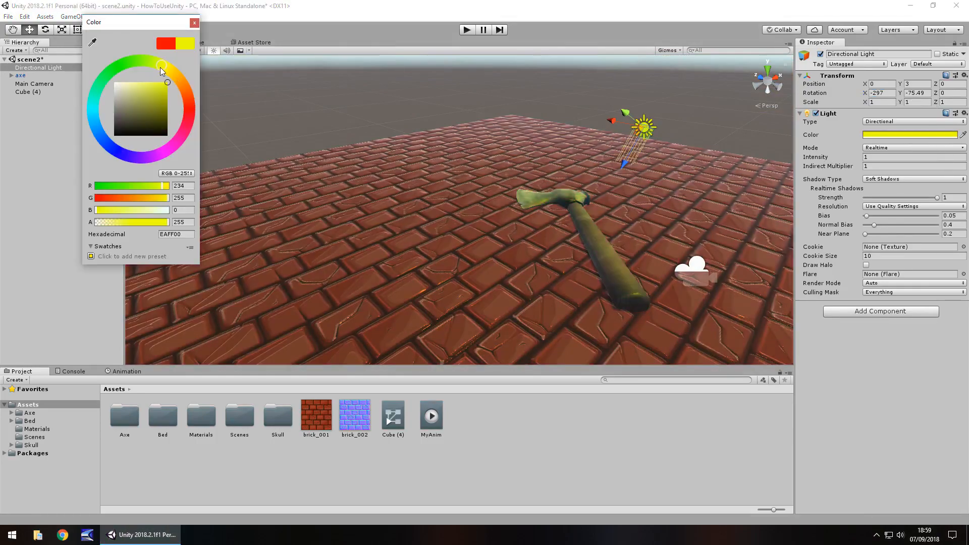
{"action": "left_click", "coordinate": [111, 149]}
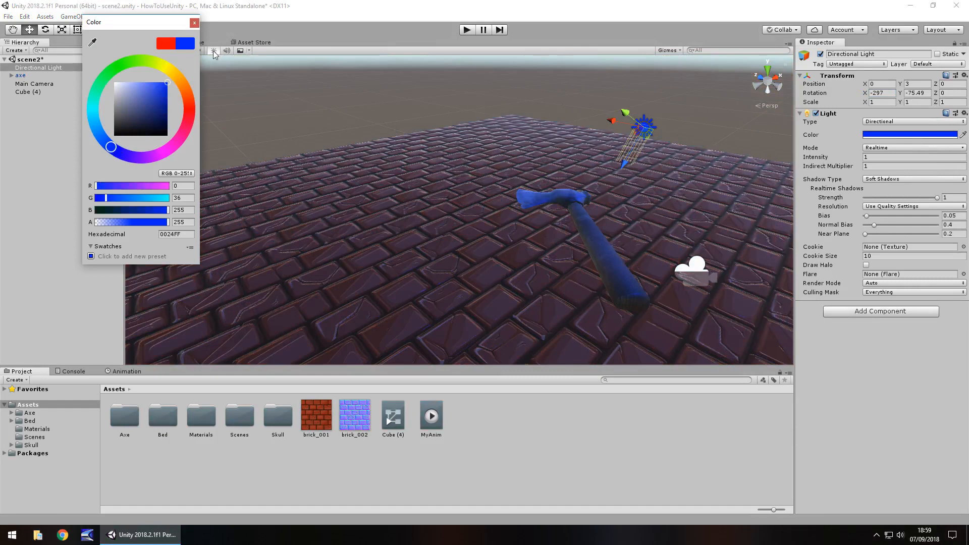
{"action": "left_click", "coordinate": [194, 22]}
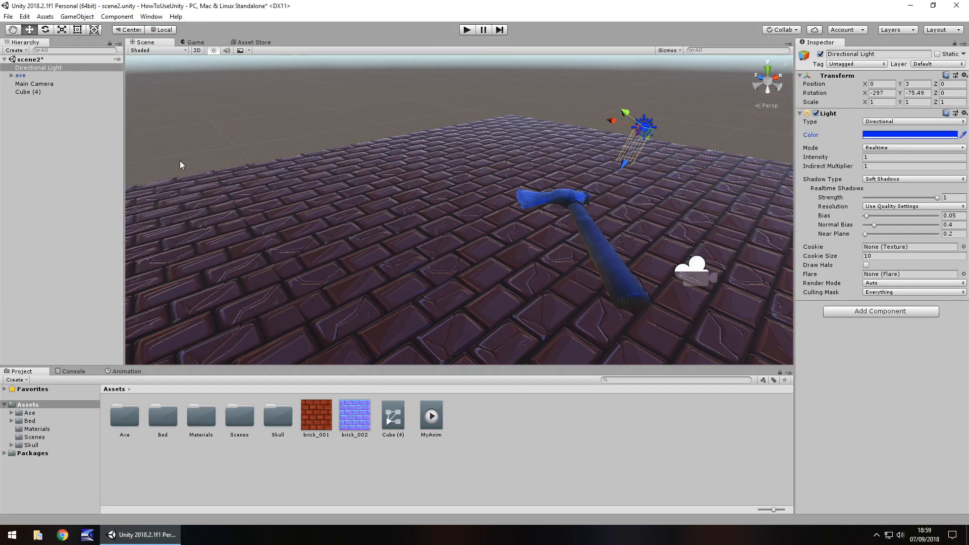
{"action": "left_click", "coordinate": [820, 54]}
Step: Add a point light to the scene and raise it slightly to about Y 3.28
{"action": "left_click", "coordinate": [77, 16]}
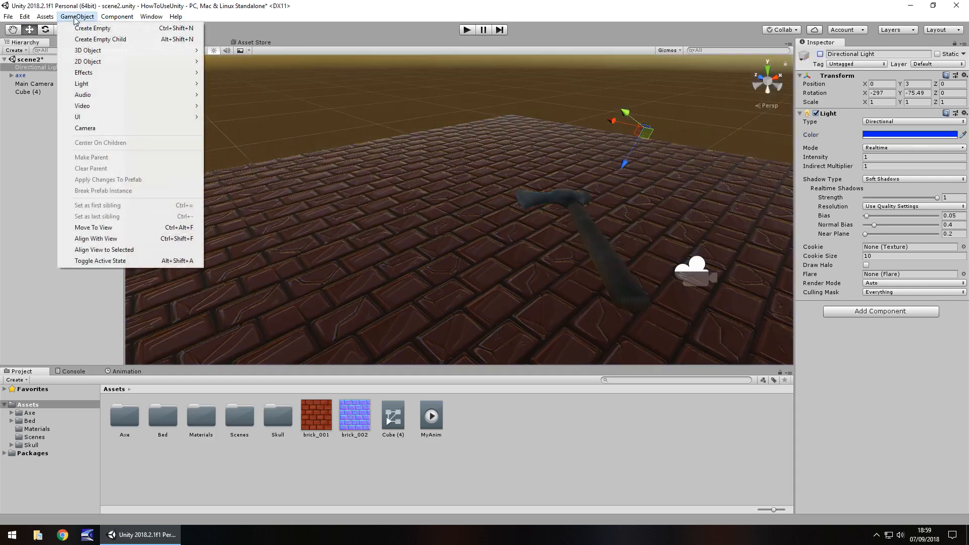
{"action": "mouse_move", "coordinate": [93, 86]}
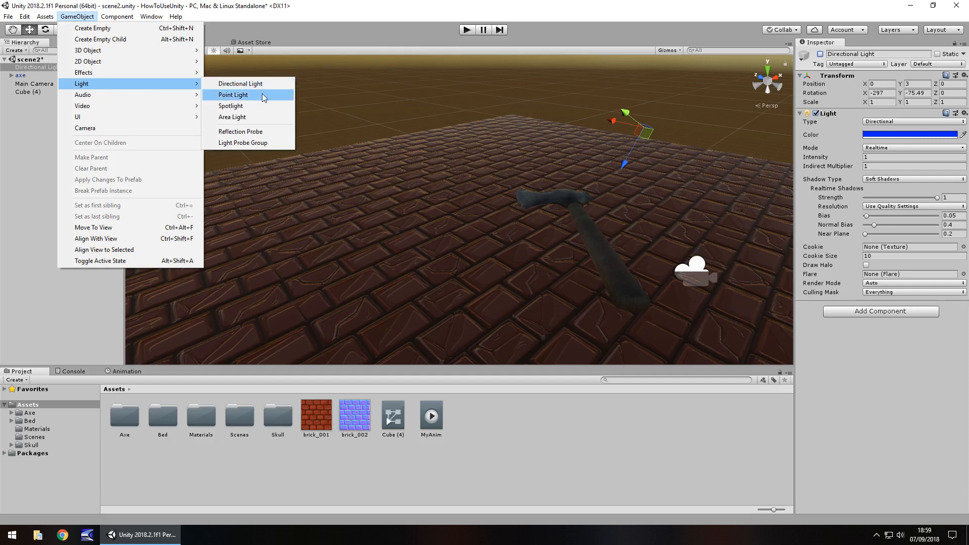
{"action": "left_click", "coordinate": [232, 94]}
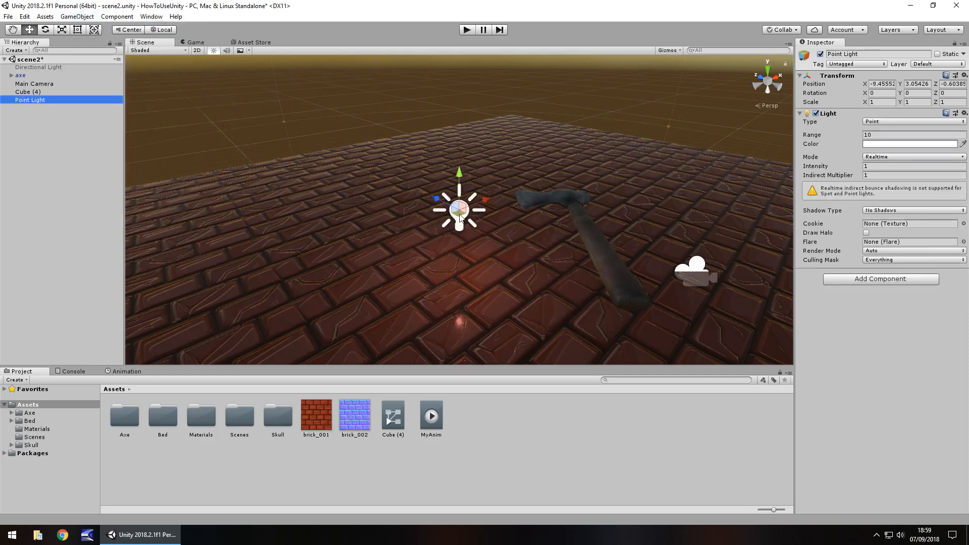
{"action": "left_click_drag", "start_coordinate": [460, 175], "coordinate": [462, 152]}
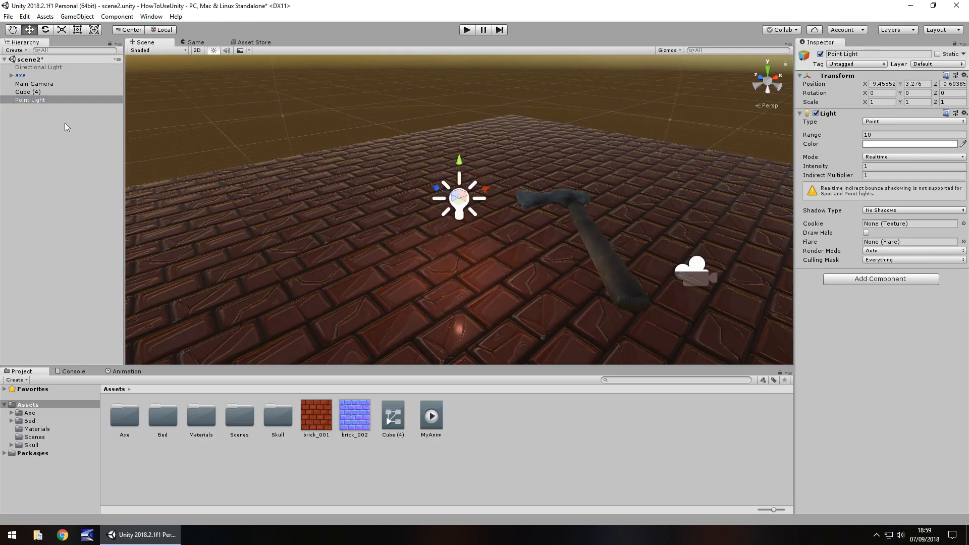
Step: Set the Point Light's range to 20 and its intensity to 2 after trying an intensity of 10
{"action": "double_click", "coordinate": [26, 99]}
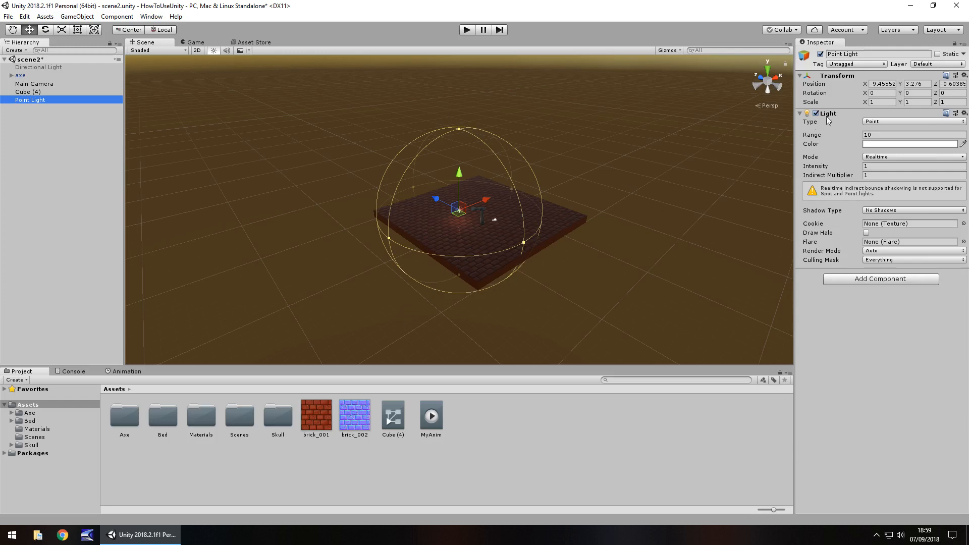
{"action": "left_click", "coordinate": [879, 135]}
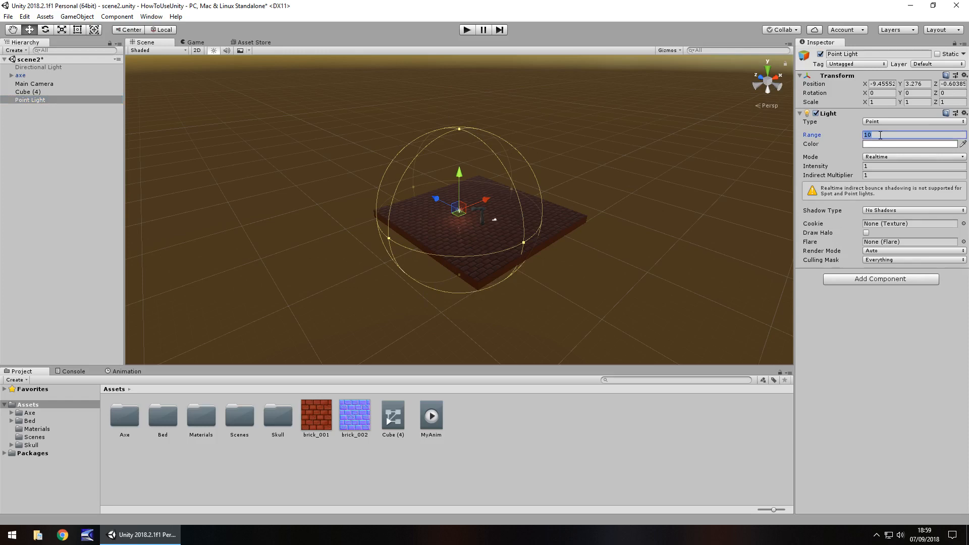
{"action": "type", "text": "20"}
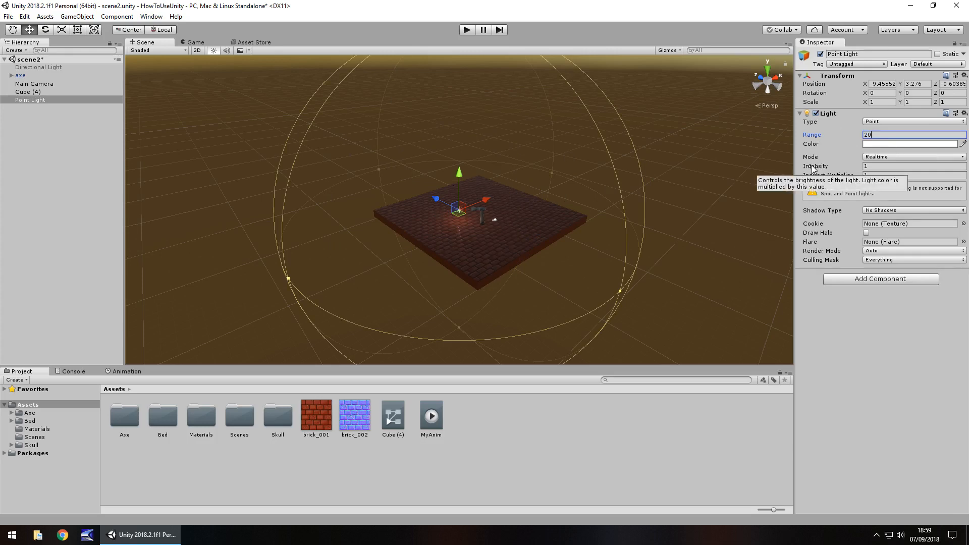
{"action": "left_click", "coordinate": [878, 166]}
{"action": "type", "text": "10"}
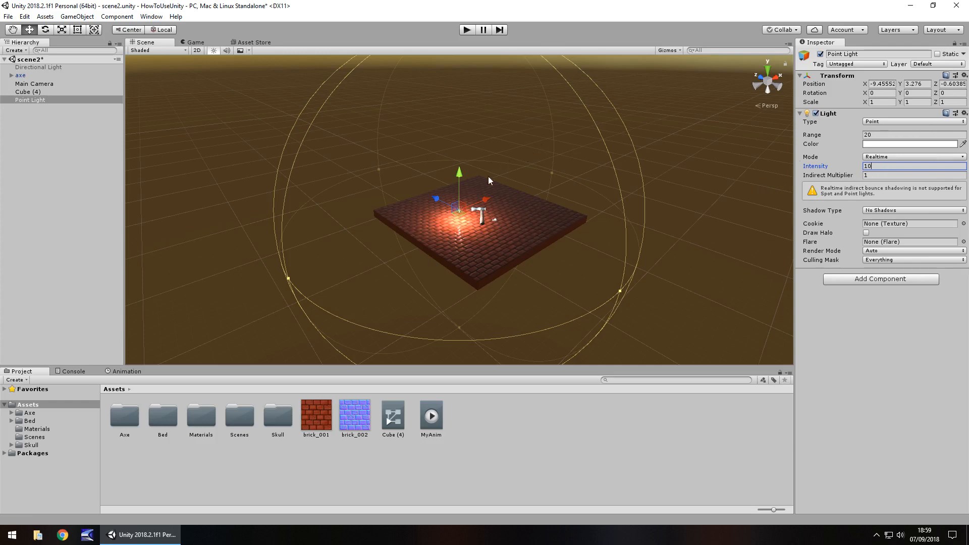
{"action": "left_click", "coordinate": [844, 168]}
{"action": "type", "text": "2"}
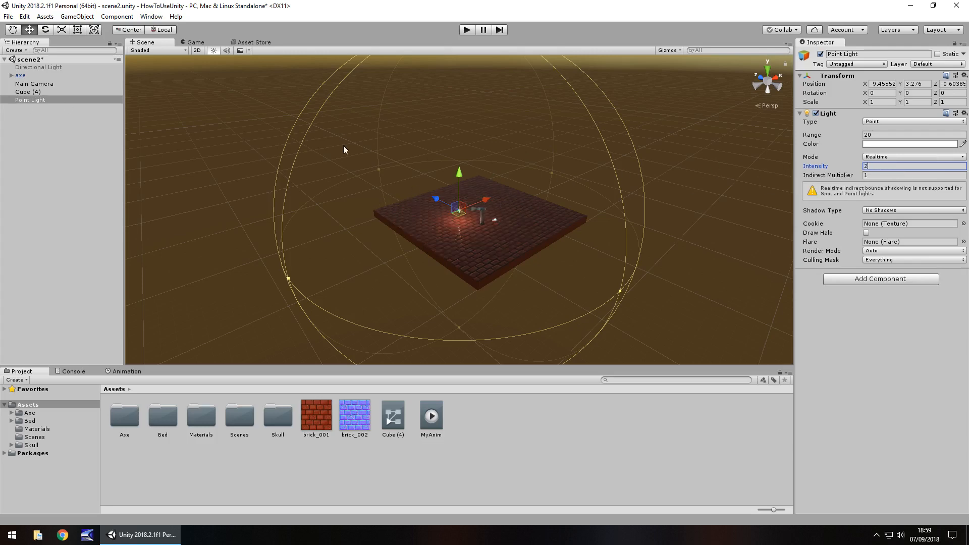
Step: Move the Point Light near the axe to about X -4.4, Y 2.41, Z -1.95, and deactivate it
{"action": "scroll", "coordinate": [480, 224], "scroll_direction": "up", "scroll_amount": 8}
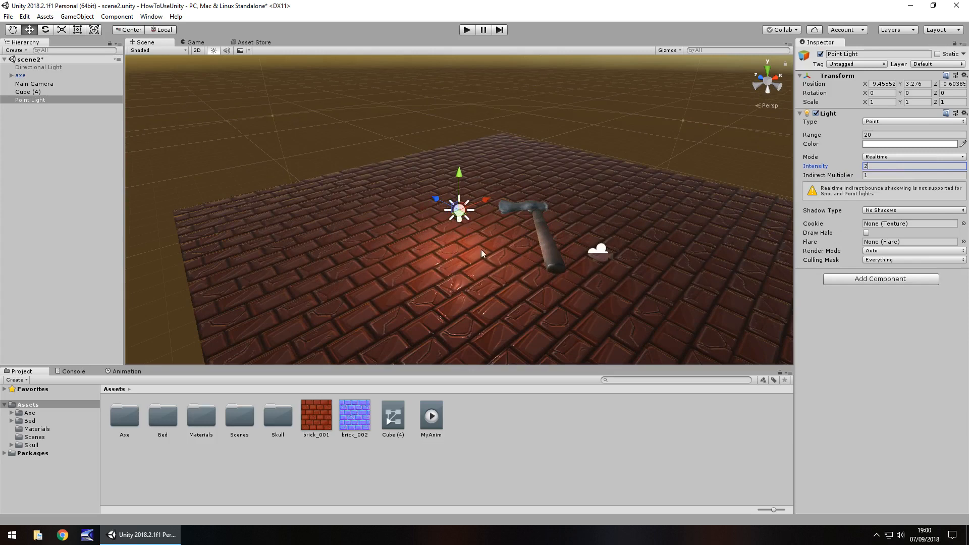
{"action": "left_click_drag", "start_coordinate": [434, 196], "coordinate": [604, 159]}
{"action": "key", "text": "f"}
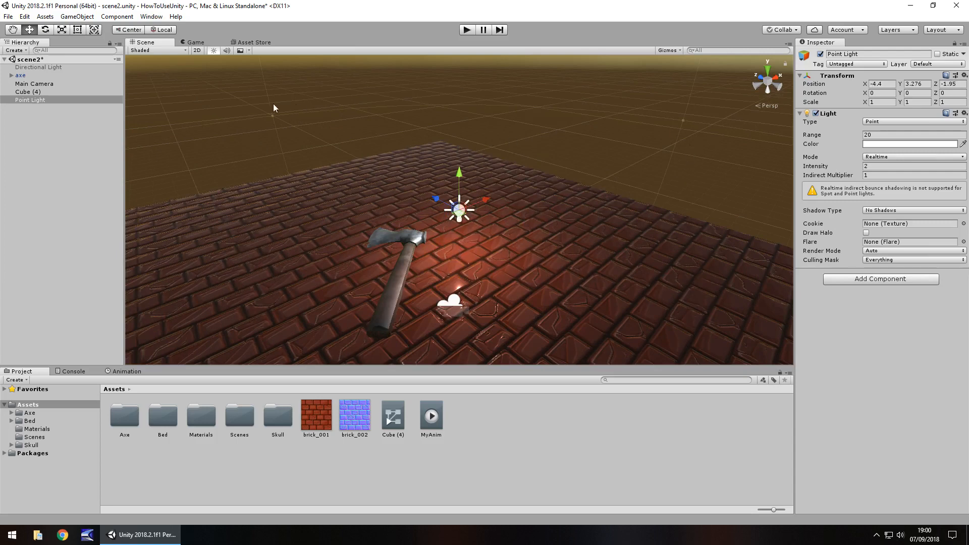
{"action": "left_click_drag", "start_coordinate": [461, 174], "coordinate": [450, 62]}
{"action": "key", "text": "f"}
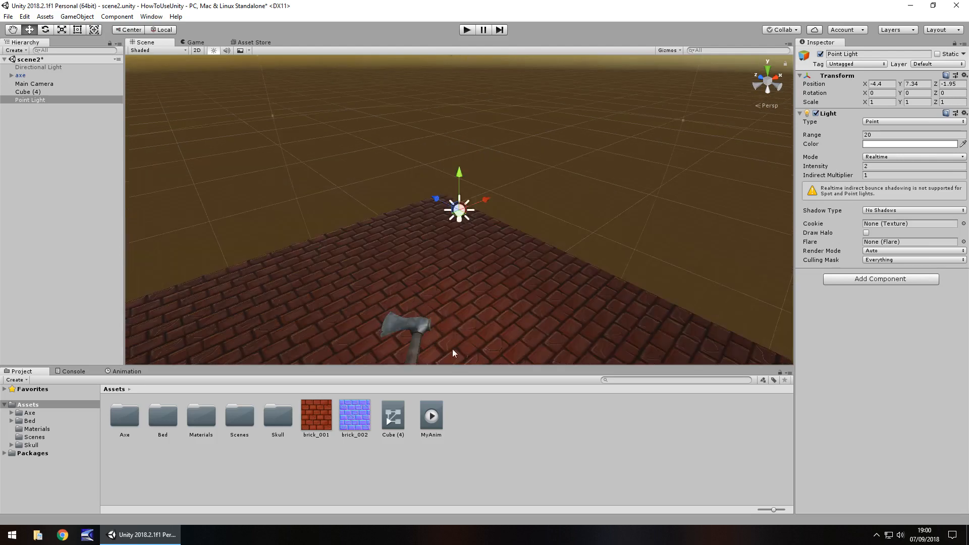
{"action": "left_click_drag", "start_coordinate": [462, 174], "coordinate": [453, 314]}
{"action": "key", "text": "f"}
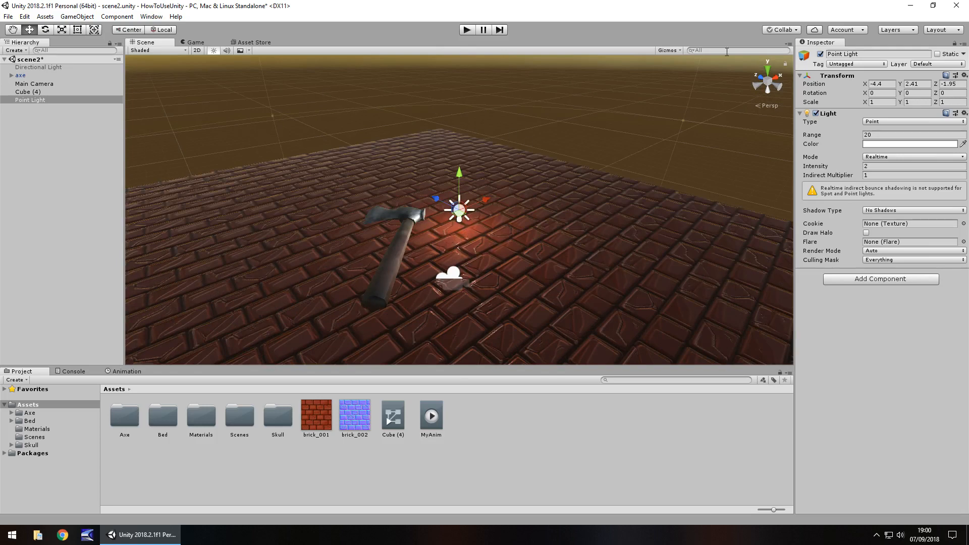
{"action": "left_click", "coordinate": [820, 53]}
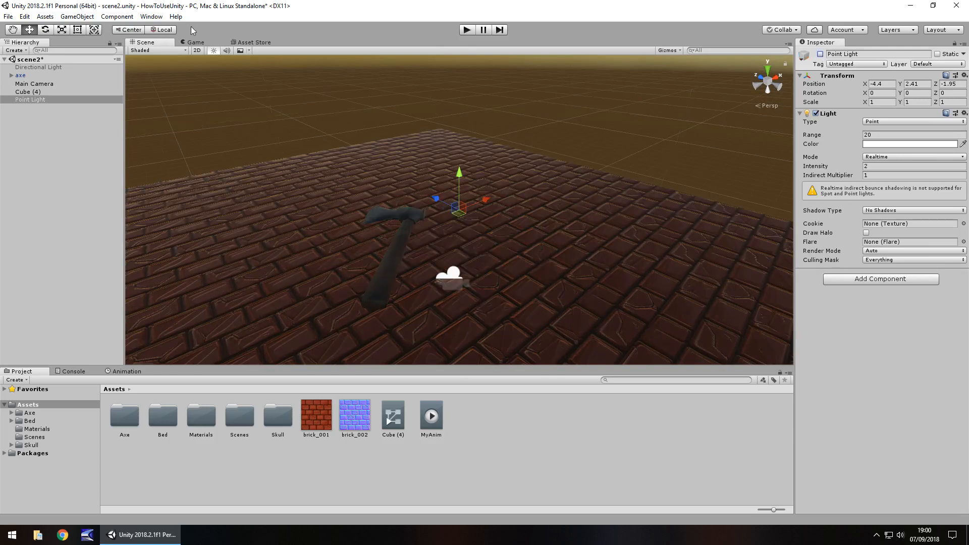
Step: Add a spotlight to the scene and raise it above the brick floor to about Y 3.92
{"action": "left_click", "coordinate": [77, 16]}
{"action": "mouse_move", "coordinate": [124, 86]}
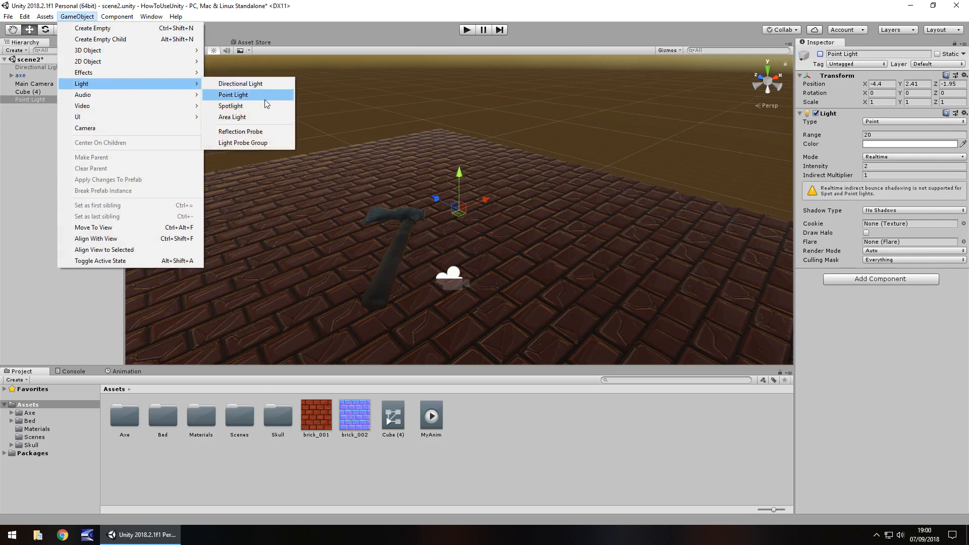
{"action": "left_click", "coordinate": [250, 107]}
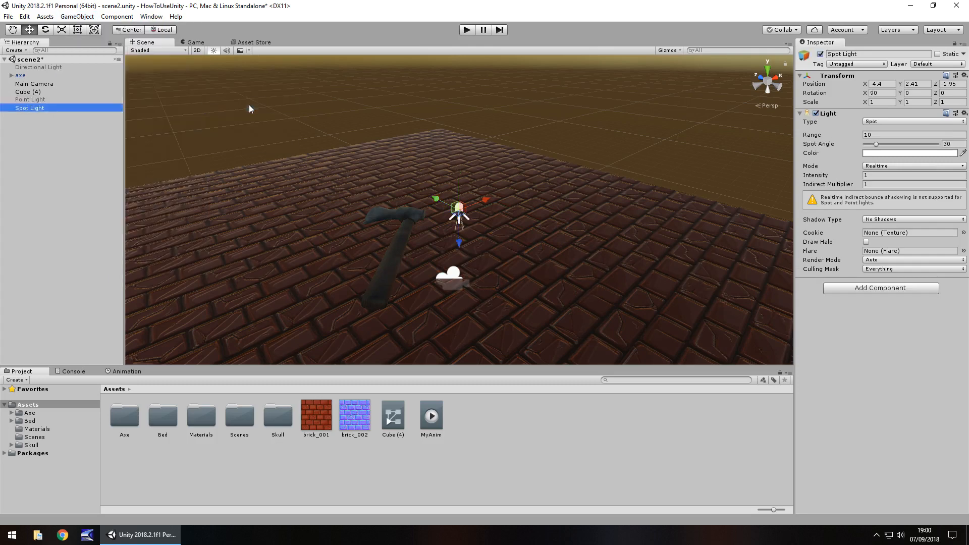
{"action": "mouse_move", "coordinate": [457, 242]}
{"action": "left_mouse_down"}
{"action": "mouse_move", "coordinate": [462, 99]}
{"action": "mouse_move", "coordinate": [455, 195]}
{"action": "mouse_move", "coordinate": [465, 234]}
{"action": "left_mouse_up"}
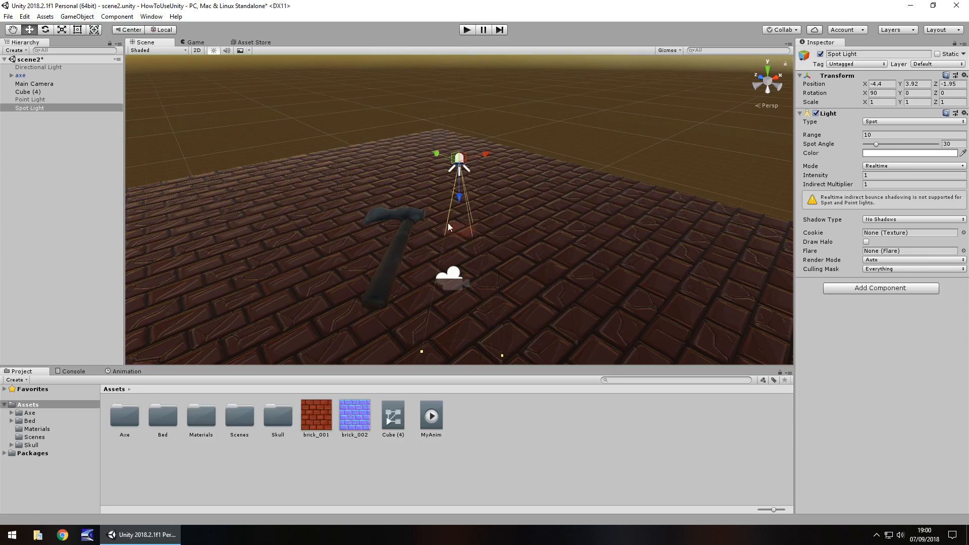
Step: Raise the Spot Light to about Y 18.77 with a range of about 245.6 and an intensity of about 21.64
{"action": "left_click_drag", "start_coordinate": [816, 137], "coordinate": [838, 134]}
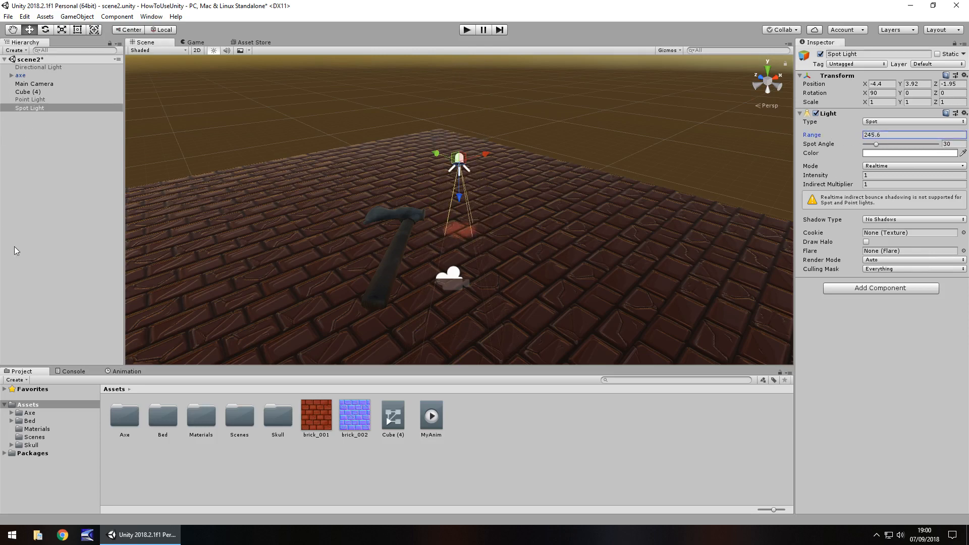
{"action": "left_click_drag", "start_coordinate": [821, 176], "coordinate": [541, 199]}
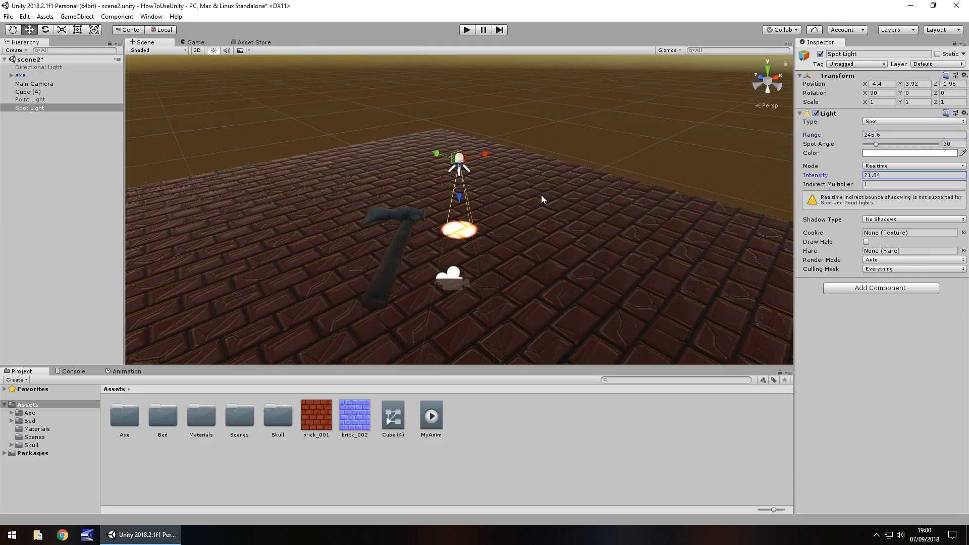
{"action": "left_click_drag", "start_coordinate": [454, 201], "coordinate": [583, 268]}
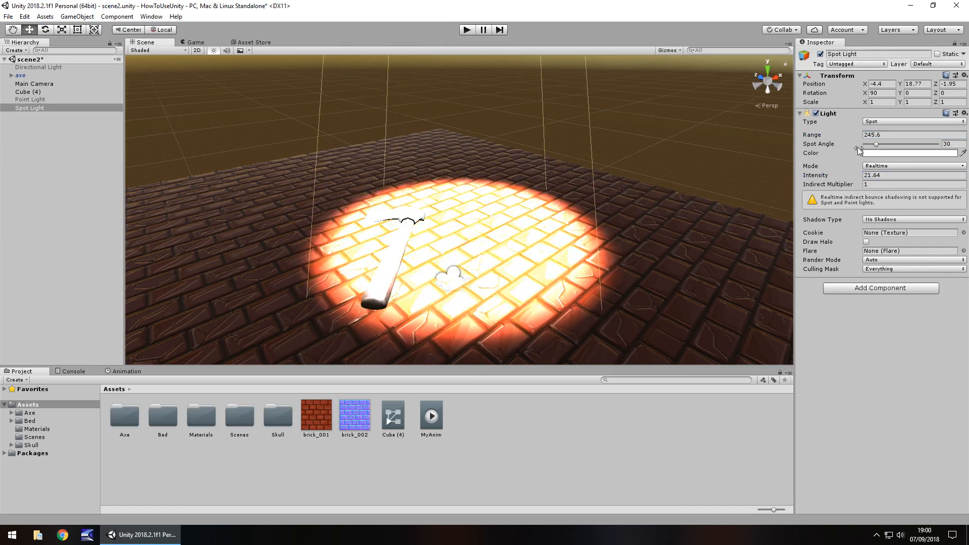
Step: Tint the Spot Light light red (F86D6D) and narrow its spot angle to 13
{"action": "left_click", "coordinate": [884, 153]}
{"action": "left_click_drag", "start_coordinate": [123, 94], "coordinate": [144, 83]}
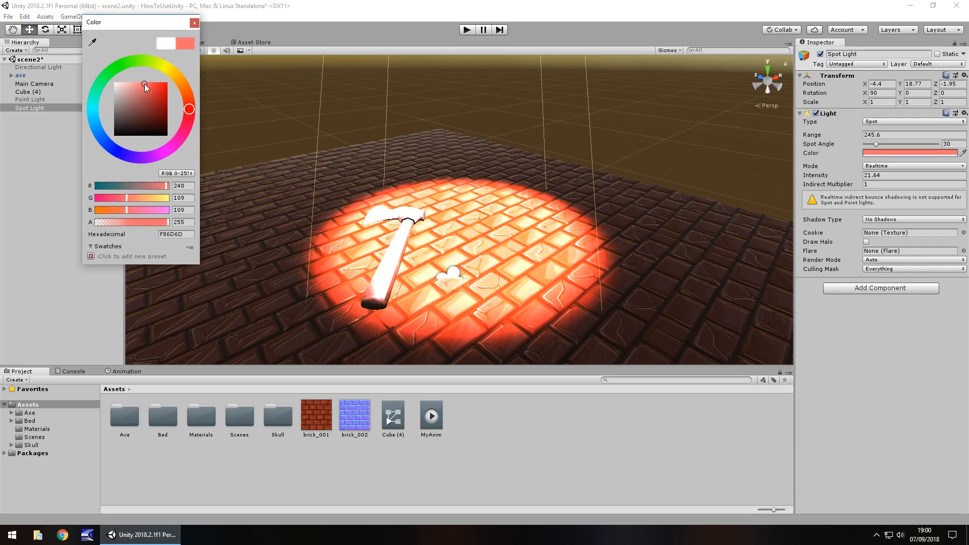
{"action": "left_click", "coordinate": [194, 22]}
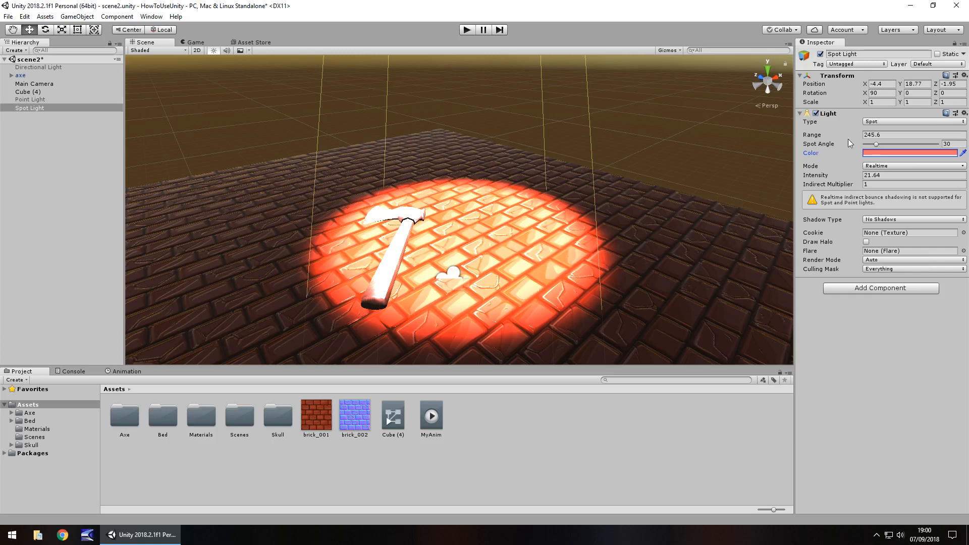
{"action": "mouse_move", "coordinate": [876, 145]}
{"action": "left_mouse_down"}
{"action": "mouse_move", "coordinate": [938, 145]}
{"action": "mouse_move", "coordinate": [852, 147]}
{"action": "mouse_move", "coordinate": [903, 146]}
{"action": "mouse_move", "coordinate": [870, 154]}
{"action": "left_mouse_up"}
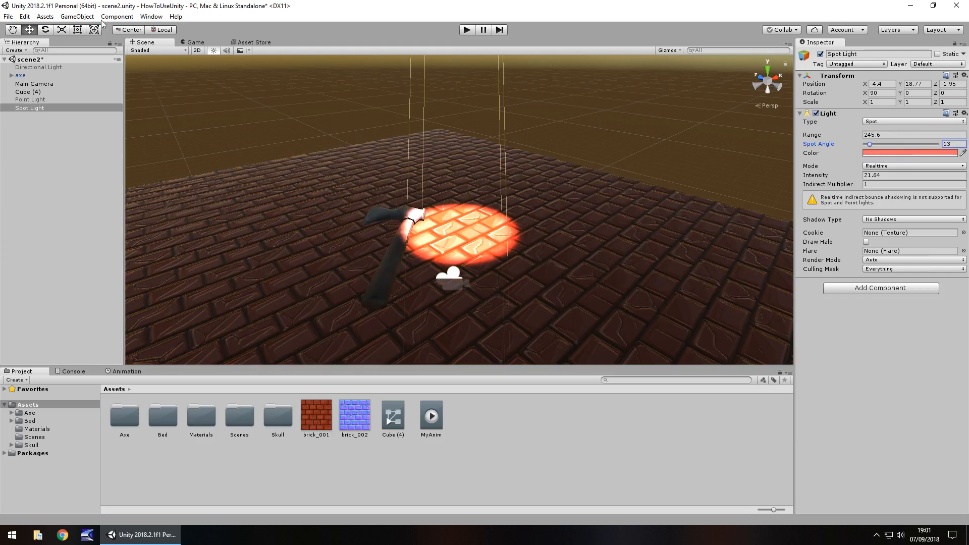
Step: Add an area light at about Y 4.85 and size it about 8.62 wide by 19.12 high
{"action": "left_click", "coordinate": [78, 17]}
{"action": "mouse_move", "coordinate": [84, 85]}
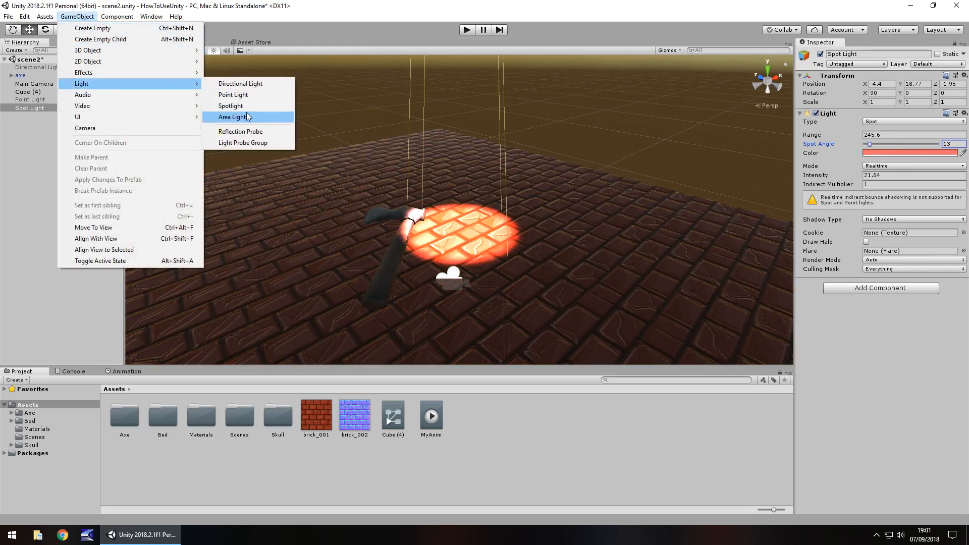
{"action": "left_click", "coordinate": [232, 117]}
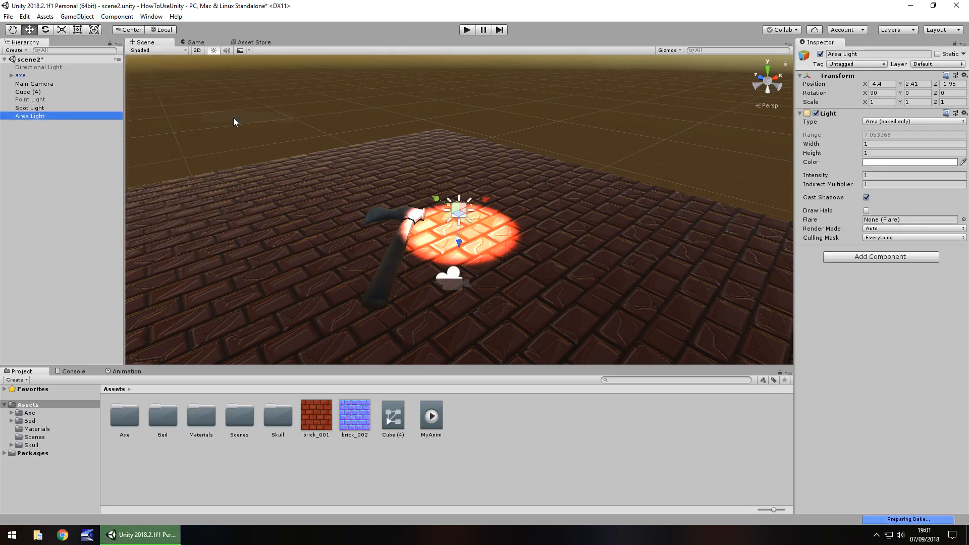
{"action": "left_click_drag", "start_coordinate": [460, 243], "coordinate": [456, 175]}
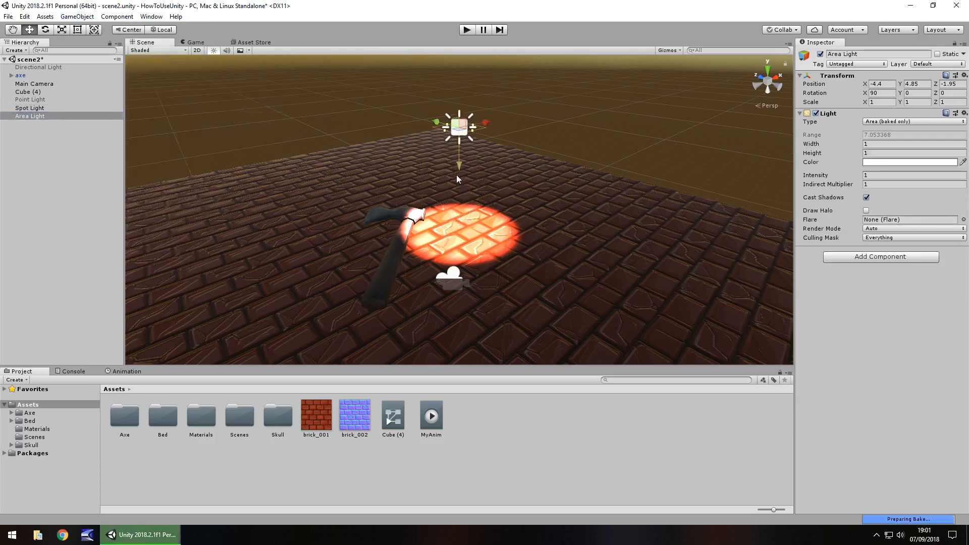
{"action": "left_click_drag", "start_coordinate": [810, 145], "coordinate": [239, 140]}
{"action": "left_click", "coordinate": [813, 153]}
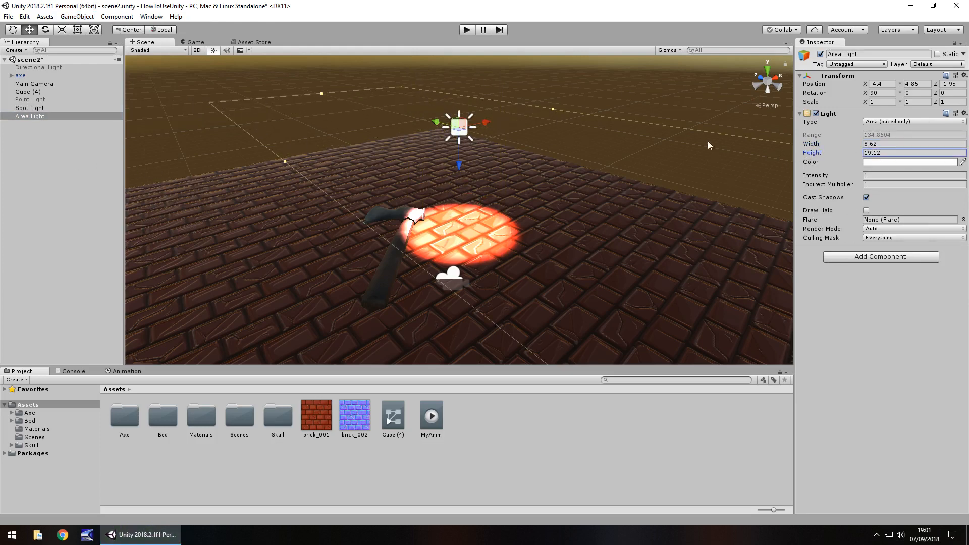
Step: Deactivate the Area Light after checking its light type options, and select the Spot Light
{"action": "left_click", "coordinate": [887, 124]}
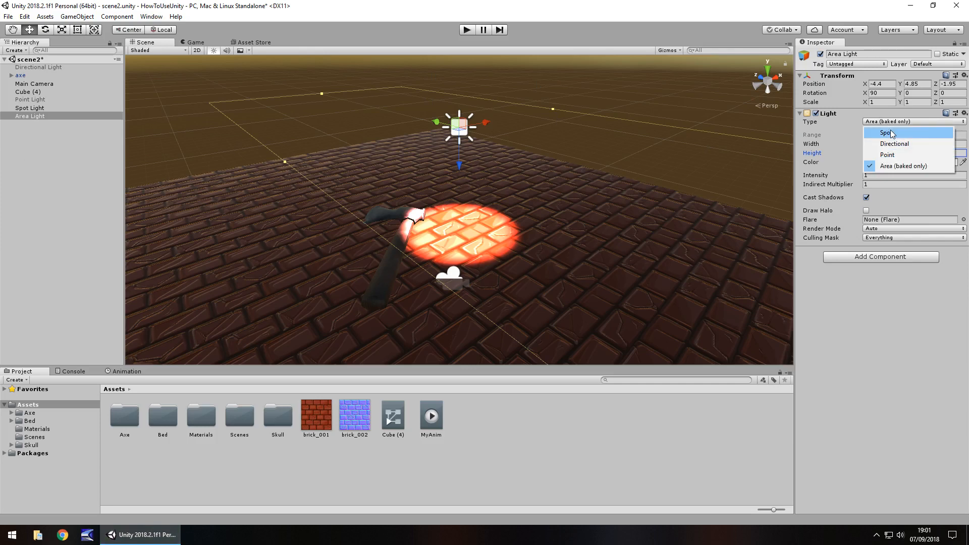
{"action": "left_click", "coordinate": [889, 205]}
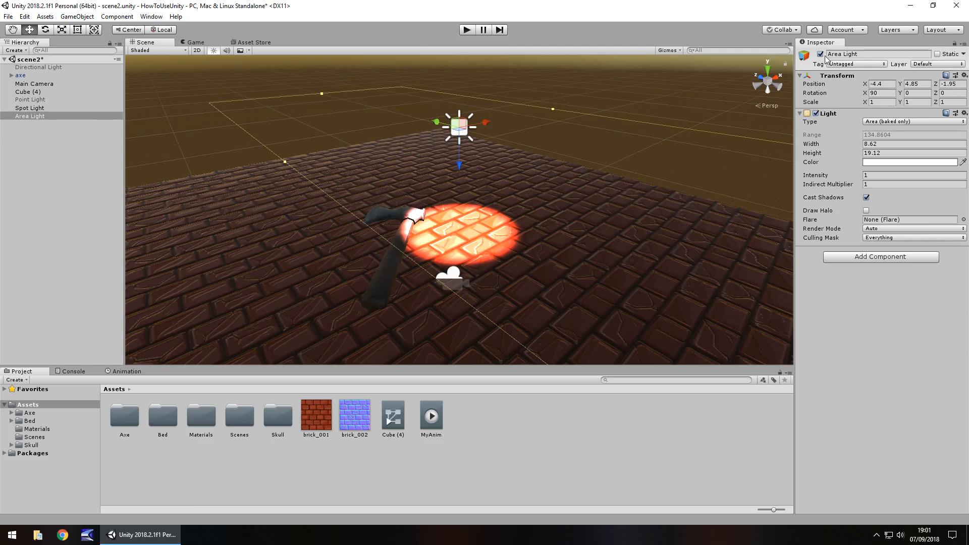
{"action": "left_click", "coordinate": [30, 108]}
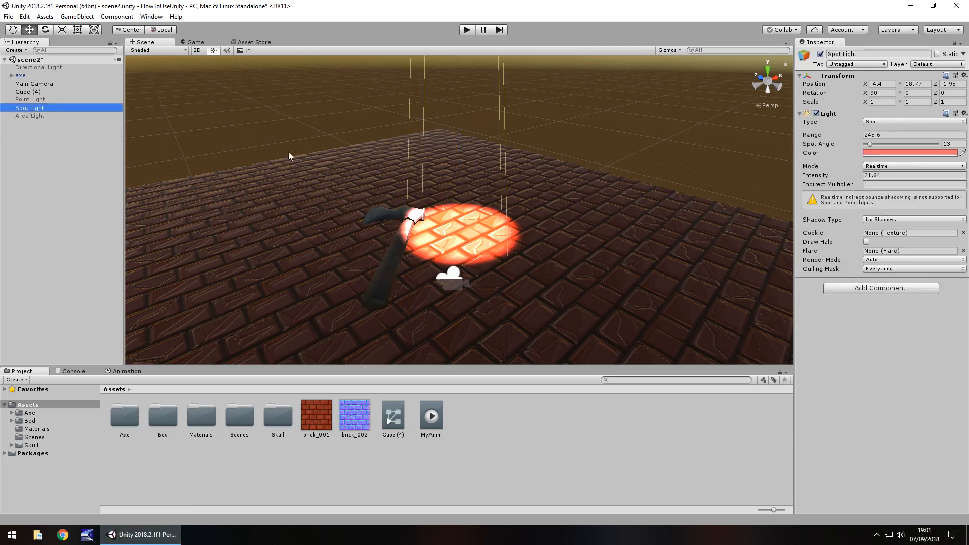
Step: Add a reflection probe and move it above the brick floor to about X 0.53, Y 3.03
{"action": "left_click", "coordinate": [76, 18]}
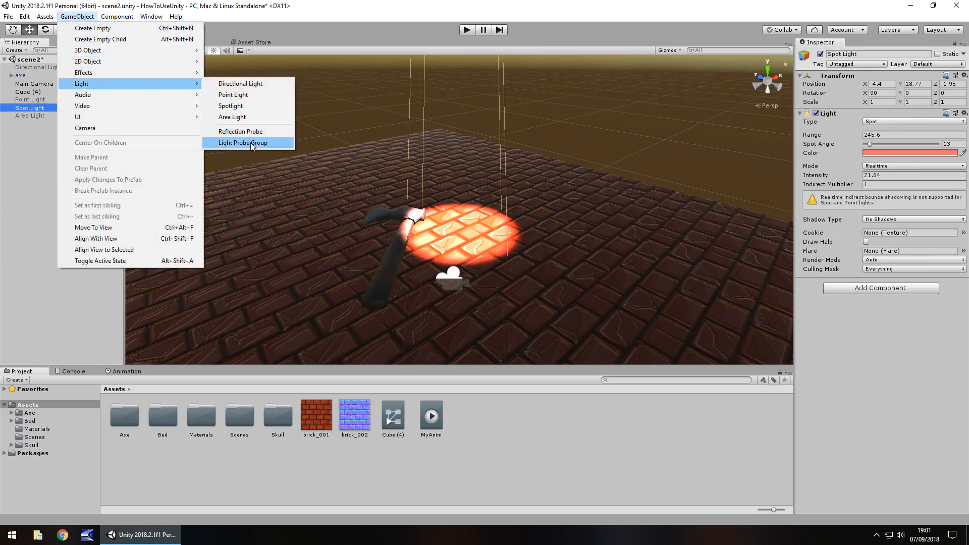
{"action": "left_click", "coordinate": [244, 131]}
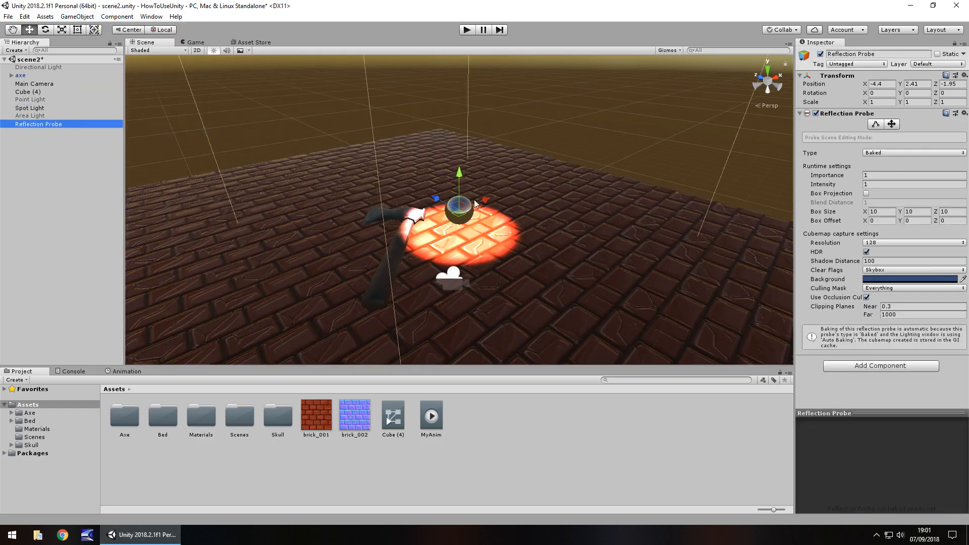
{"action": "left_click_drag", "start_coordinate": [461, 180], "coordinate": [656, 194]}
Step: Make the Reflection Probe realtime at about X -1.35, with an importance of 199 and an intensity of about 2.39
{"action": "left_click", "coordinate": [881, 154]}
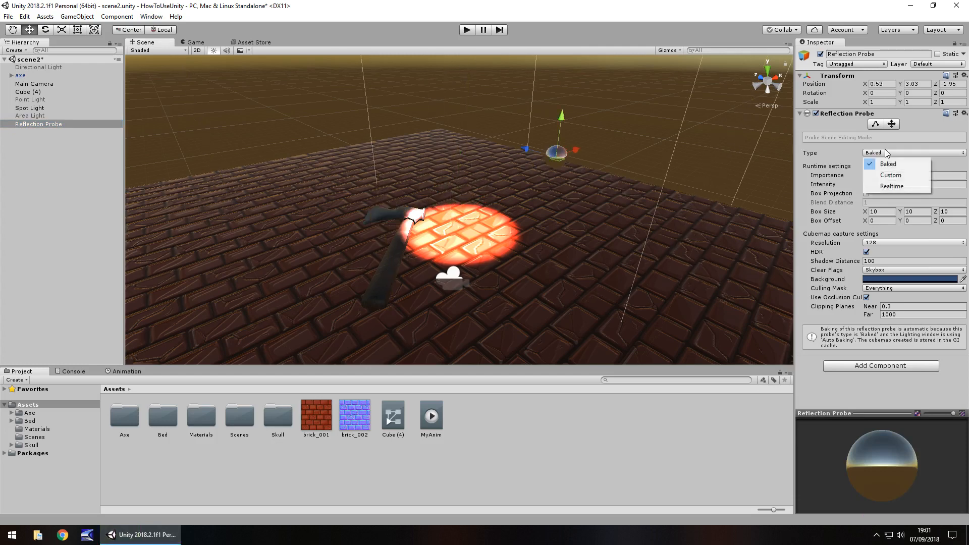
{"action": "left_click", "coordinate": [889, 187]}
{"action": "left_click_drag", "start_coordinate": [579, 158], "coordinate": [553, 159]}
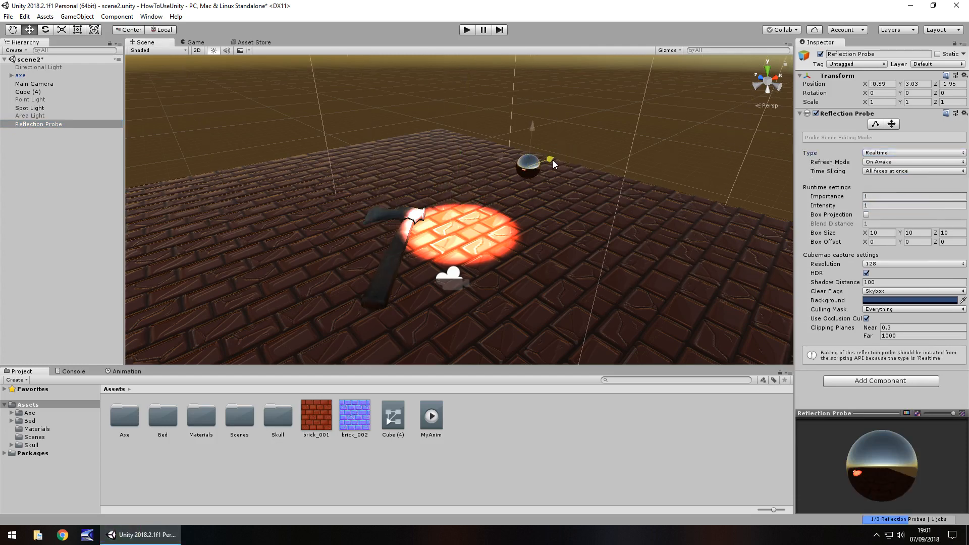
{"action": "left_click_drag", "start_coordinate": [832, 196], "coordinate": [858, 216]}
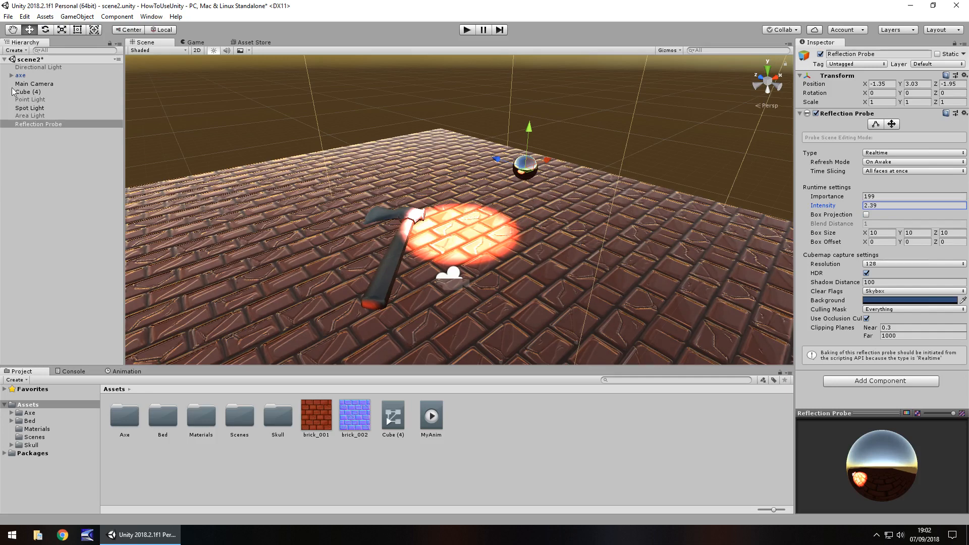
Step: Reactivate the Directional Light and the Point Light
{"action": "left_click", "coordinate": [36, 67]}
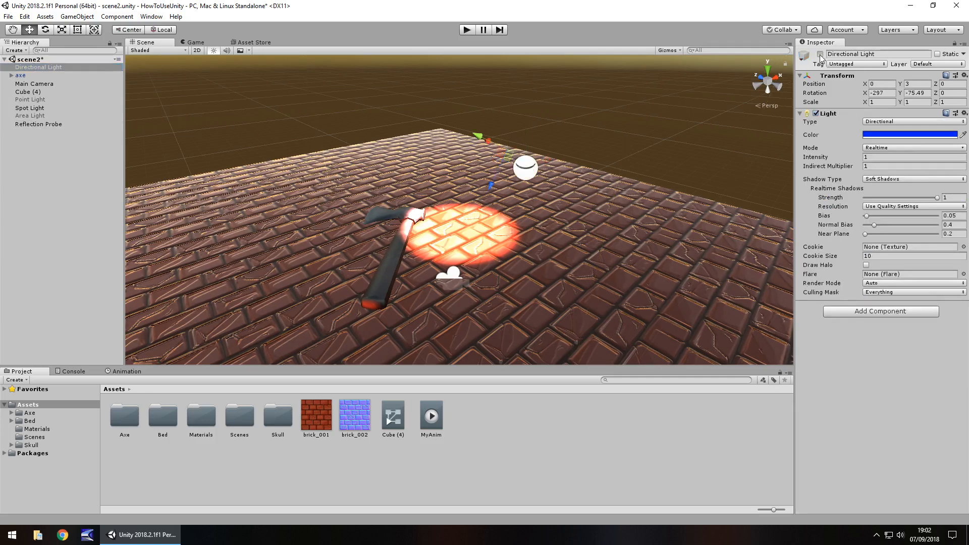
{"action": "left_click", "coordinate": [36, 100]}
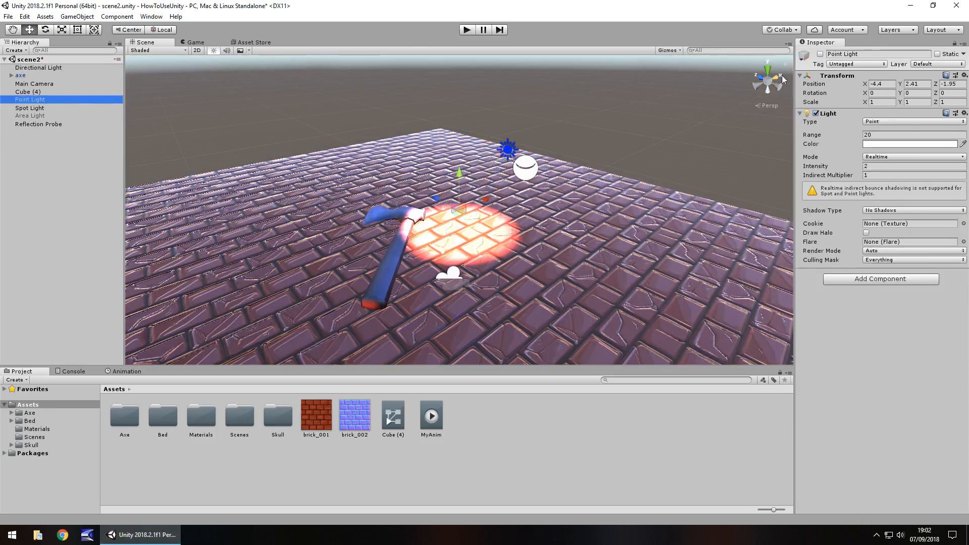
{"action": "left_click", "coordinate": [820, 55]}
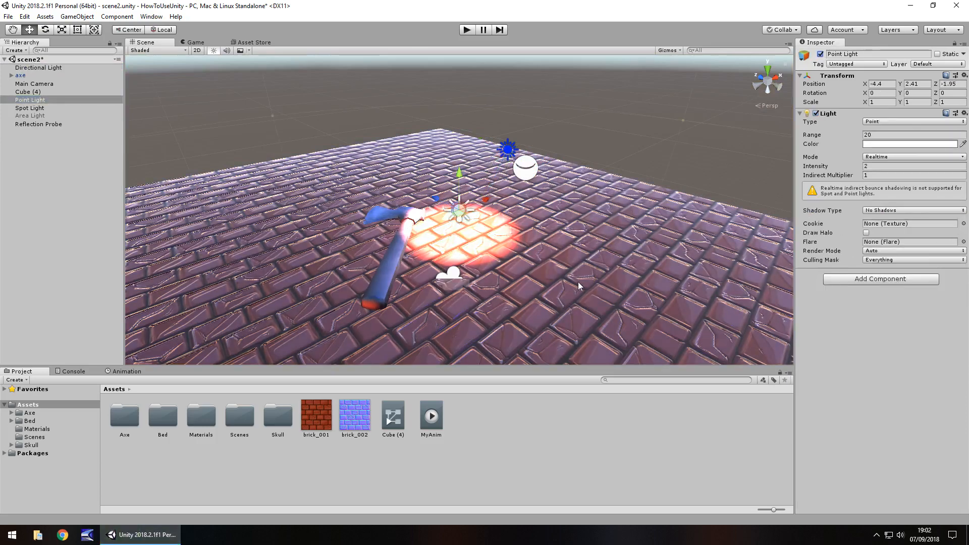
Step: Review the Point Light's mode options and set its shadow type to Hard Shadows
{"action": "right_click_drag", "start_coordinate": [647, 242], "coordinate": [635, 218]}
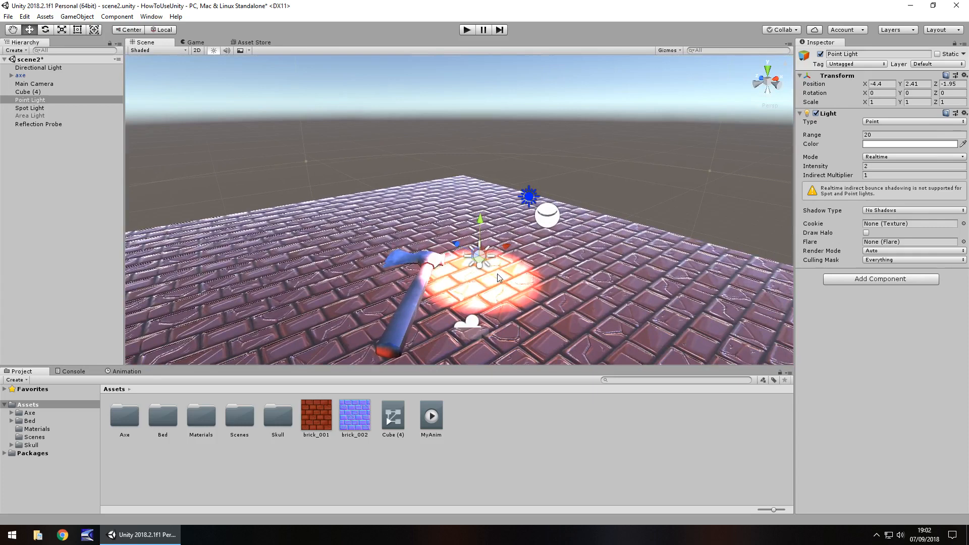
{"action": "left_click", "coordinate": [915, 157]}
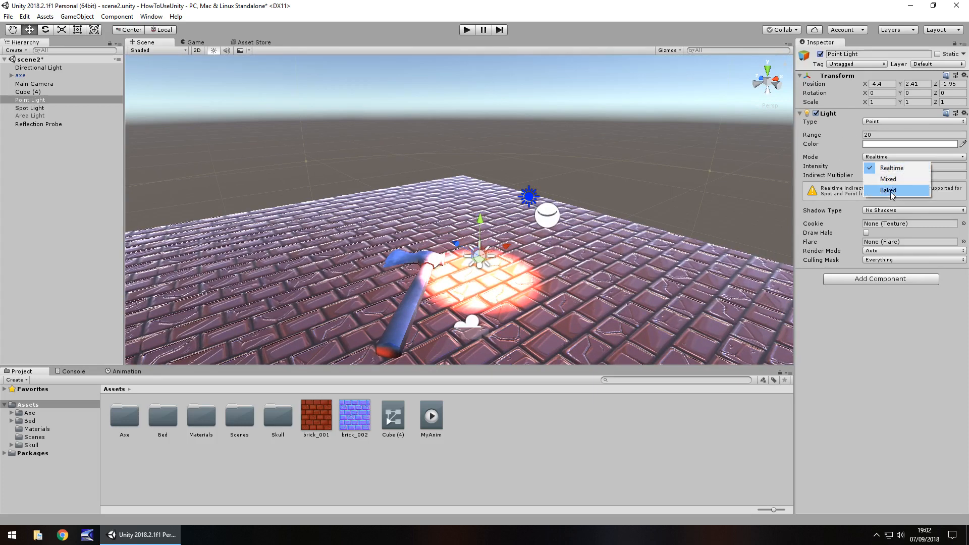
{"action": "left_click", "coordinate": [895, 348]}
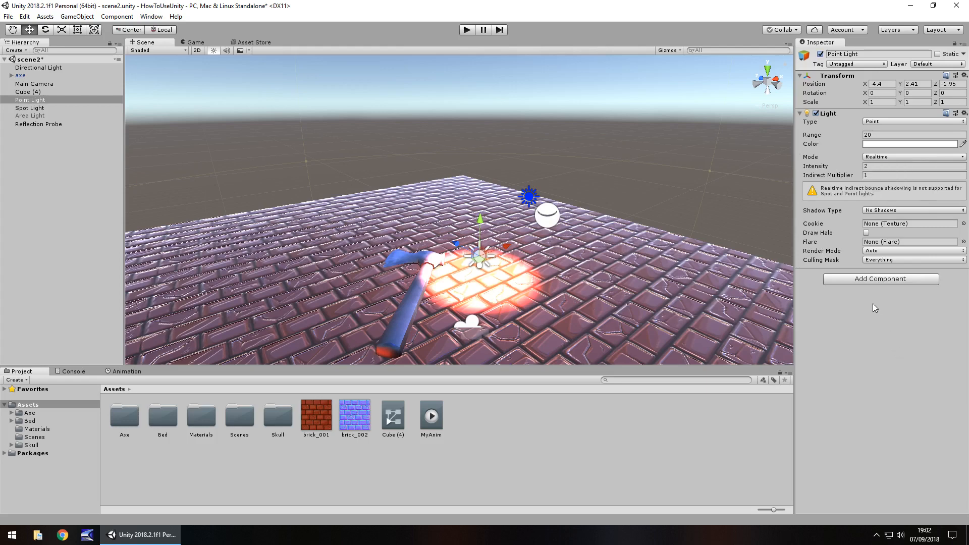
{"action": "left_click", "coordinate": [900, 211]}
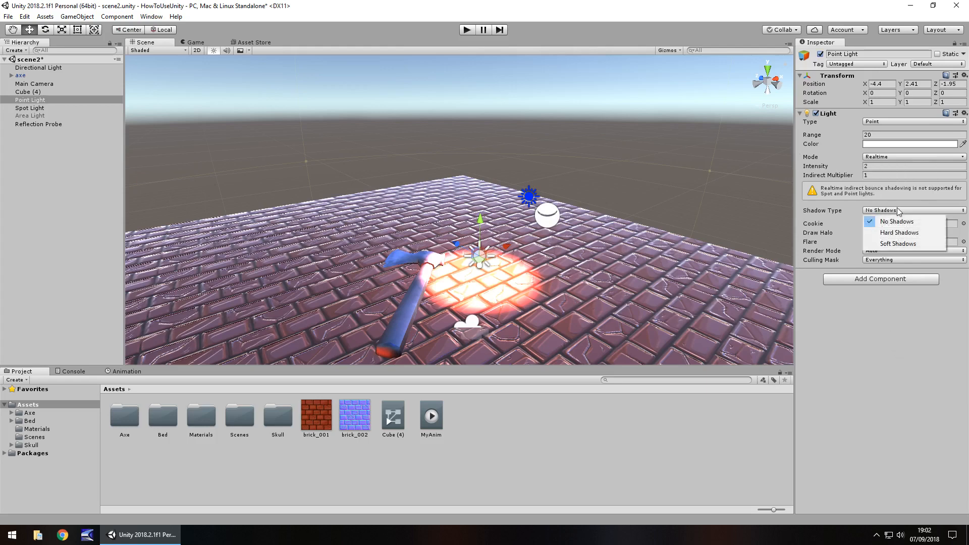
{"action": "left_click", "coordinate": [899, 233]}
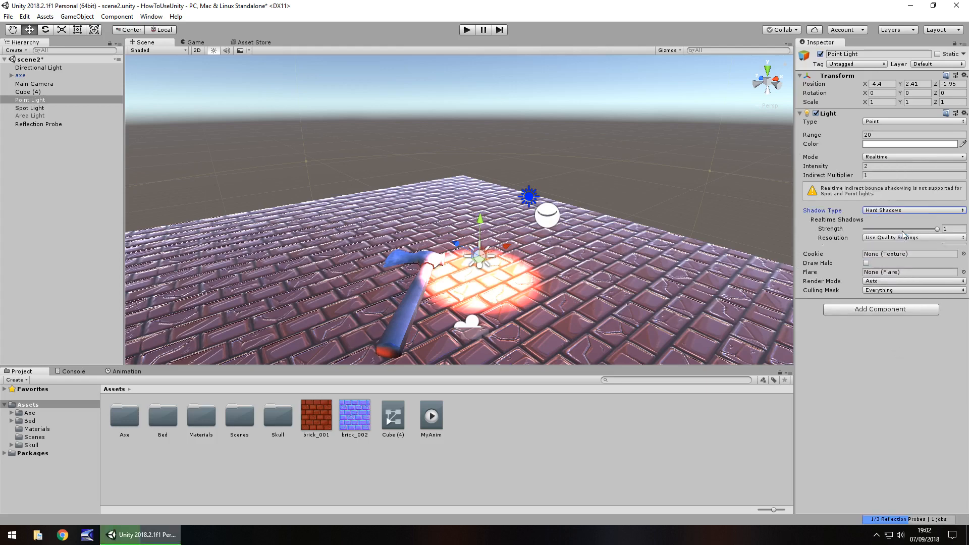
Step: Try Hard Shadows and No Shadows on the Directional Light, and return its shadow type to Soft Shadows
{"action": "left_click", "coordinate": [29, 108]}
{"action": "left_click", "coordinate": [38, 68]}
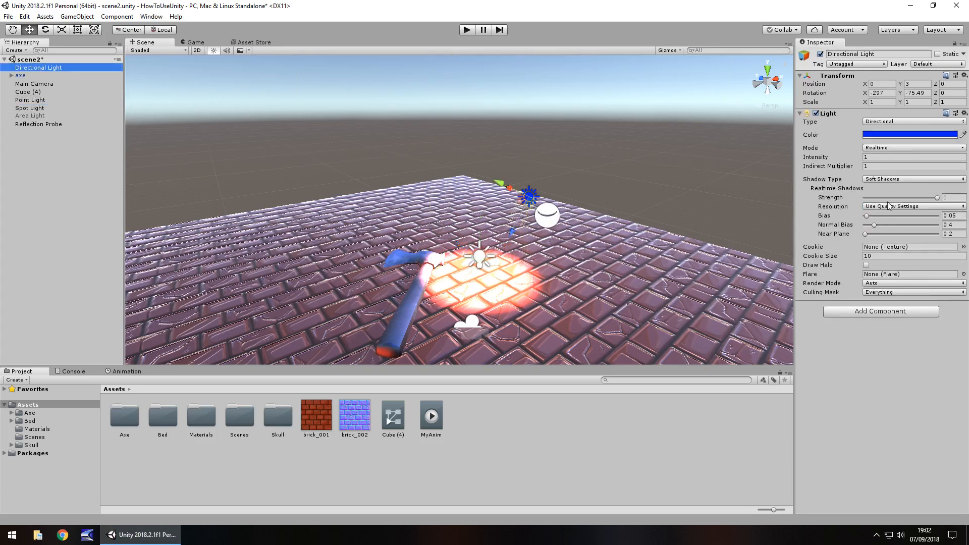
{"action": "left_click", "coordinate": [891, 180]}
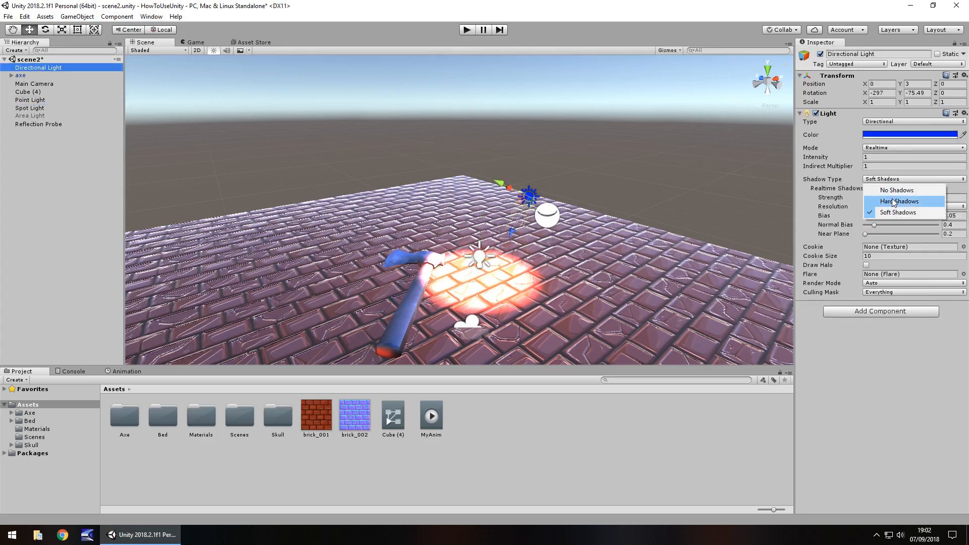
{"action": "left_click", "coordinate": [898, 201]}
{"action": "left_click", "coordinate": [891, 181]}
{"action": "left_click", "coordinate": [894, 192]}
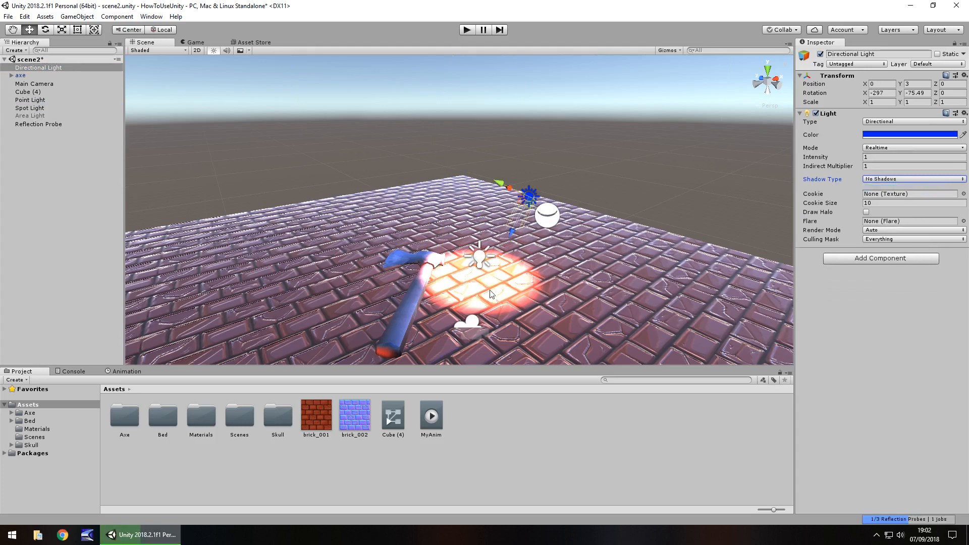
{"action": "left_click", "coordinate": [881, 180]}
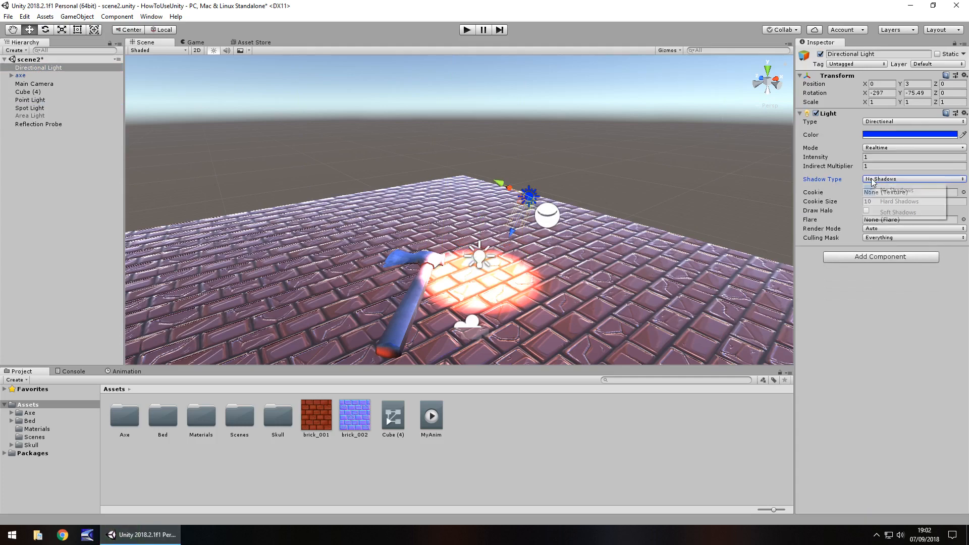
{"action": "left_click", "coordinate": [891, 214]}
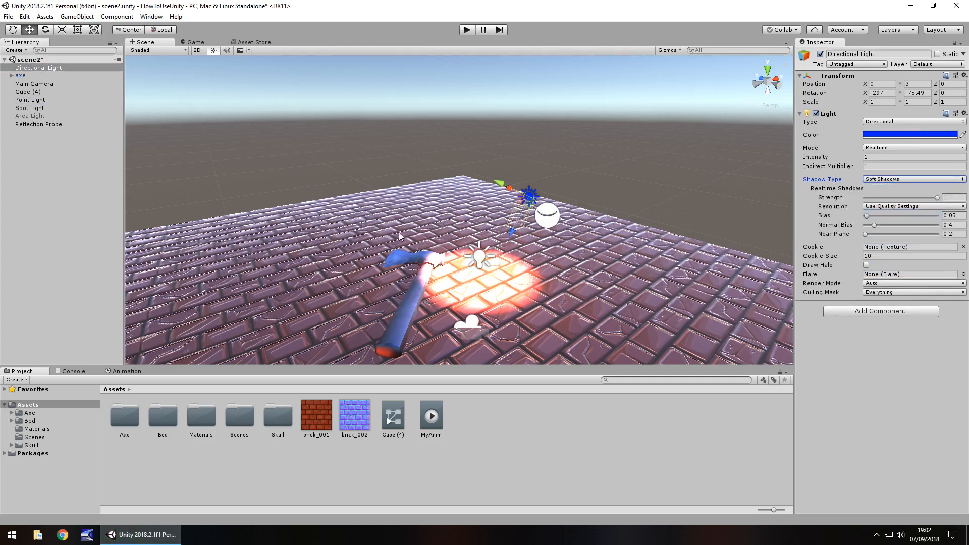
Step: Set the Spot Light's shadow type to Soft Shadows
{"action": "left_click", "coordinate": [26, 108]}
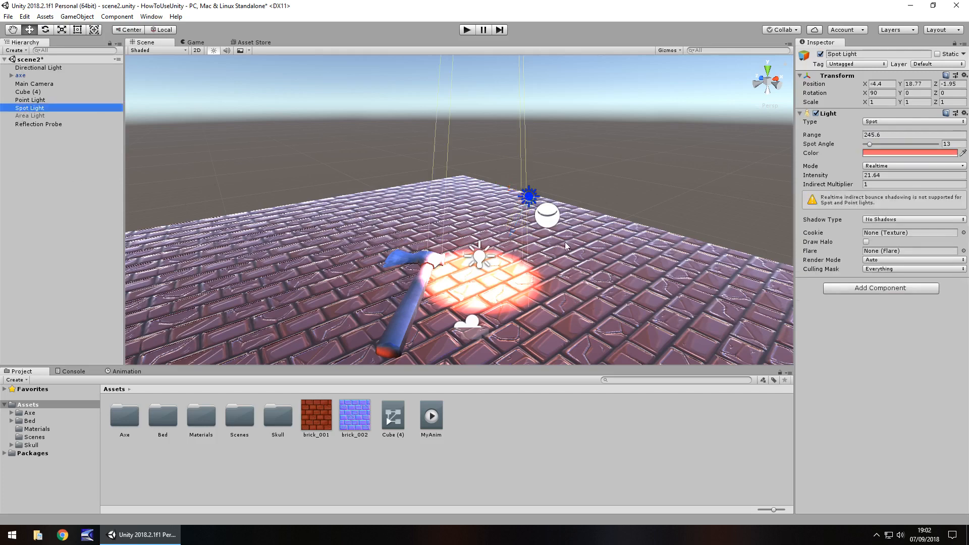
{"action": "left_click", "coordinate": [889, 219]}
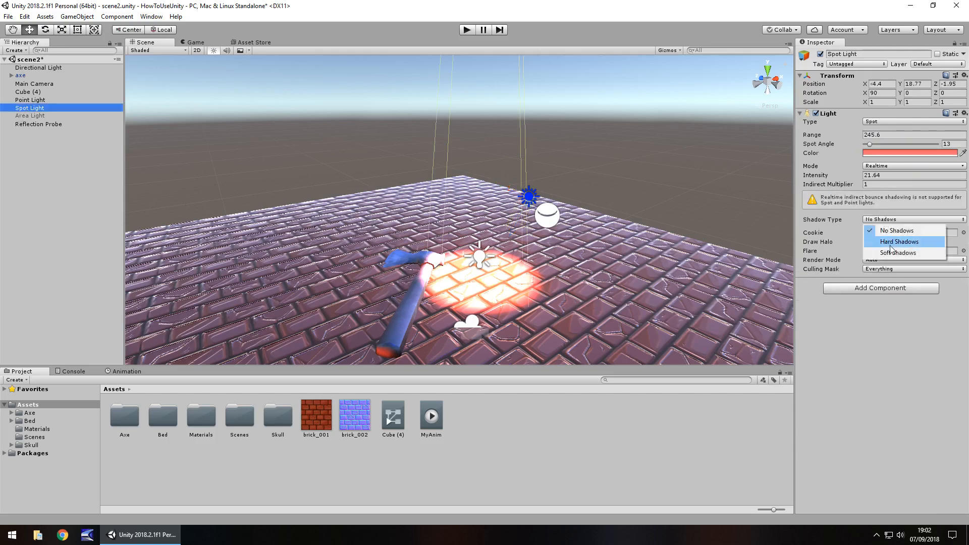
{"action": "left_click", "coordinate": [891, 252]}
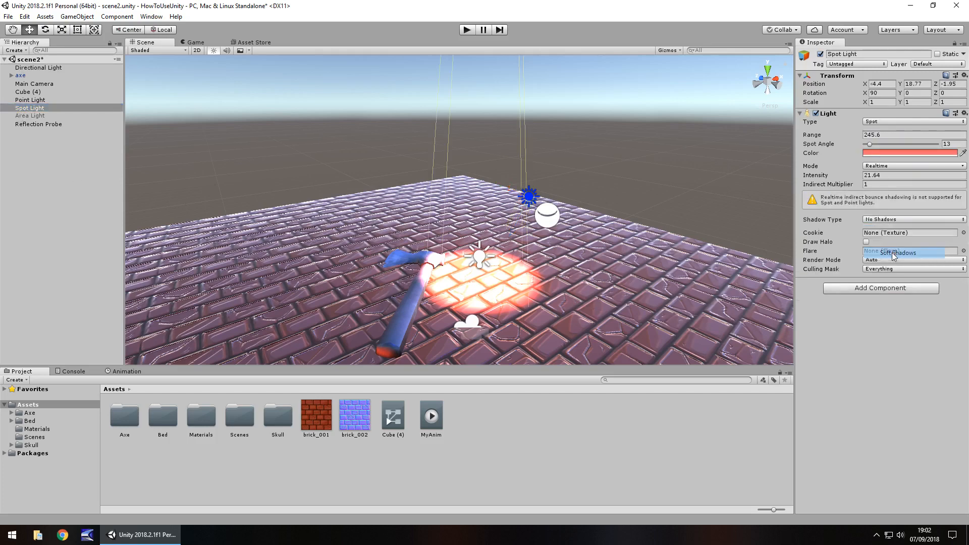
Step: Nudge the axe to about X -7.28, Y 2.06, Z -2.22 and deselect it
{"action": "left_click", "coordinate": [428, 289]}
{"action": "mouse_move", "coordinate": [402, 319]}
{"action": "left_mouse_down"}
{"action": "mouse_move", "coordinate": [397, 265]}
{"action": "mouse_move", "coordinate": [391, 316]}
{"action": "left_mouse_up"}
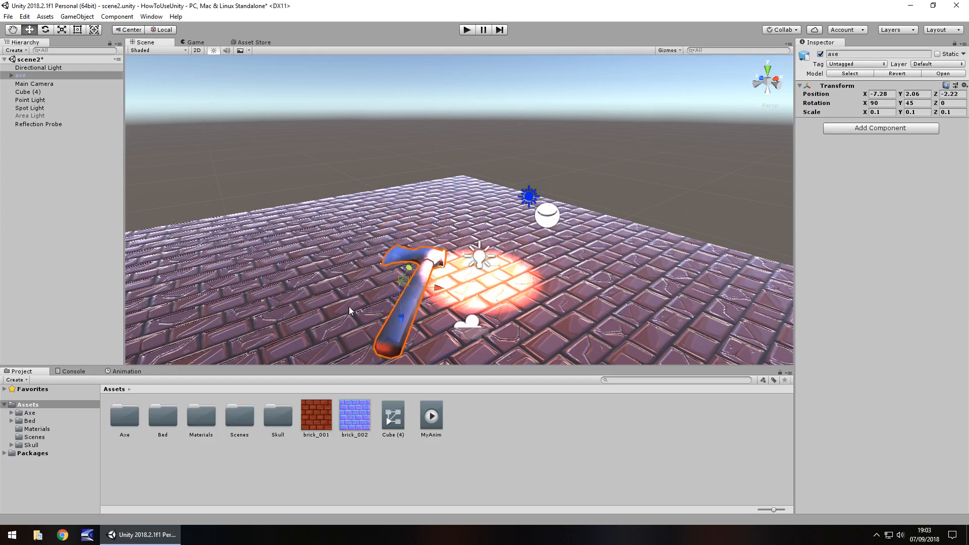
{"action": "left_click", "coordinate": [483, 439]}
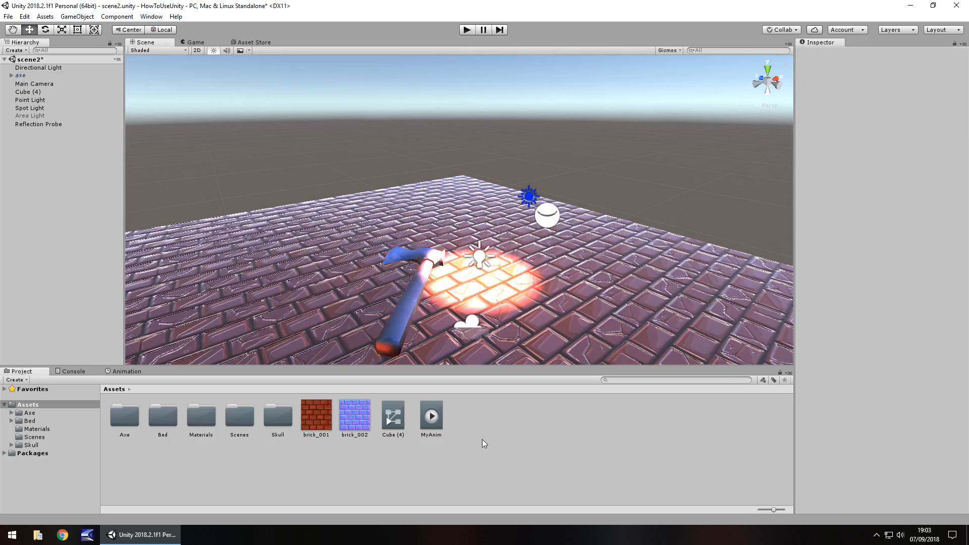